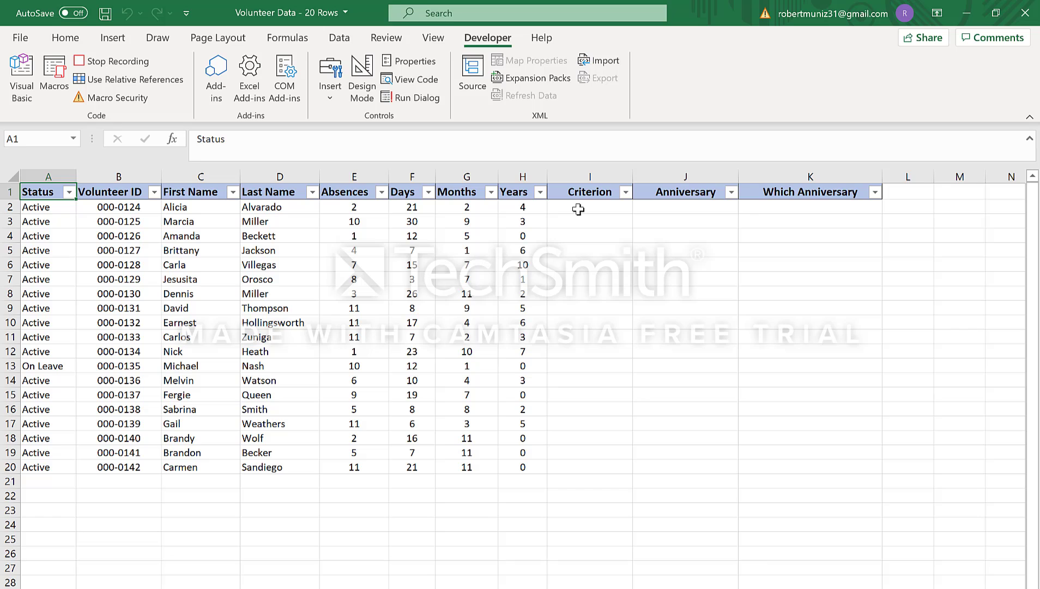
Step: Enter the formula =IF(G2=11,TRUE,AND(G2=10,F2>20)) in cell I2 of the Criterion column
click(578, 209)
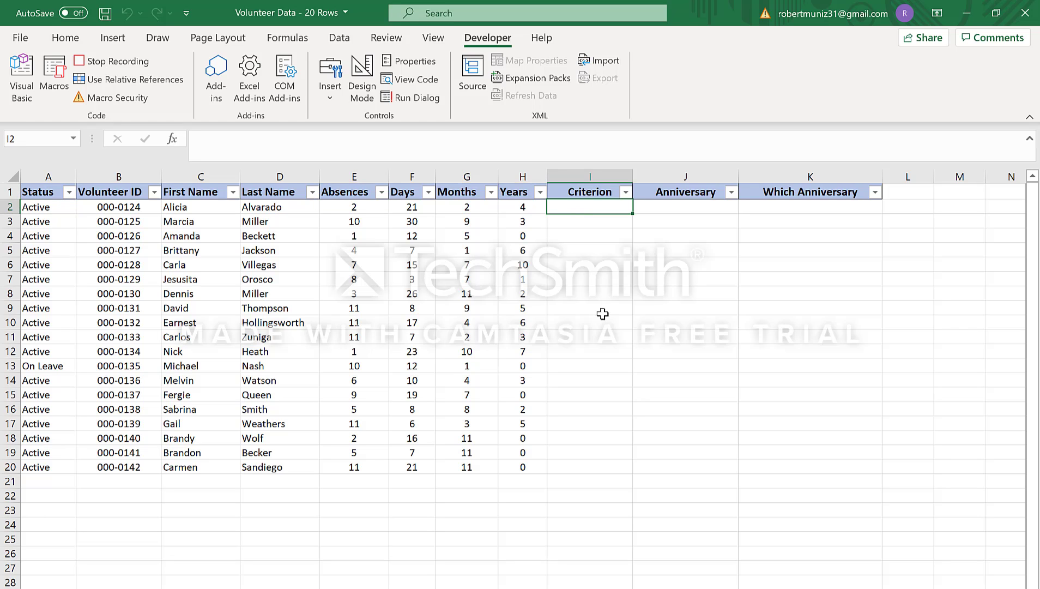
text(=IF()
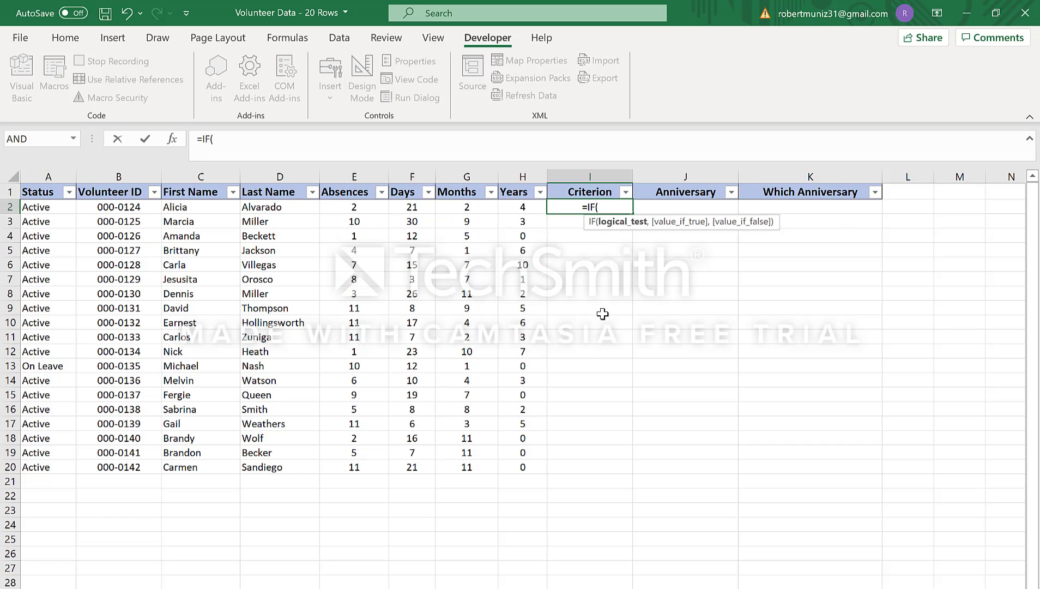
text(G2=)
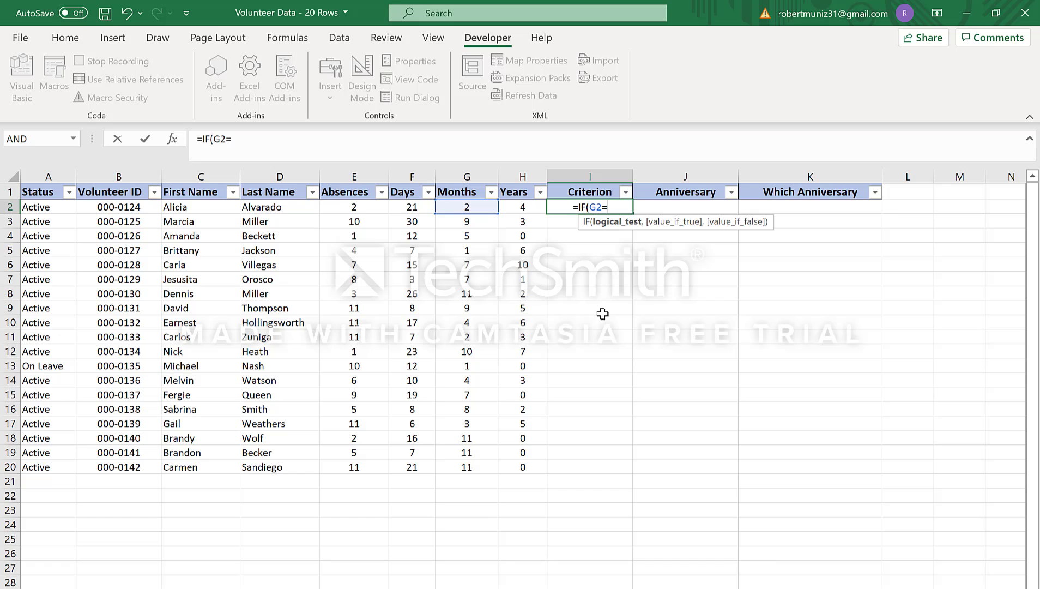
text(11,)
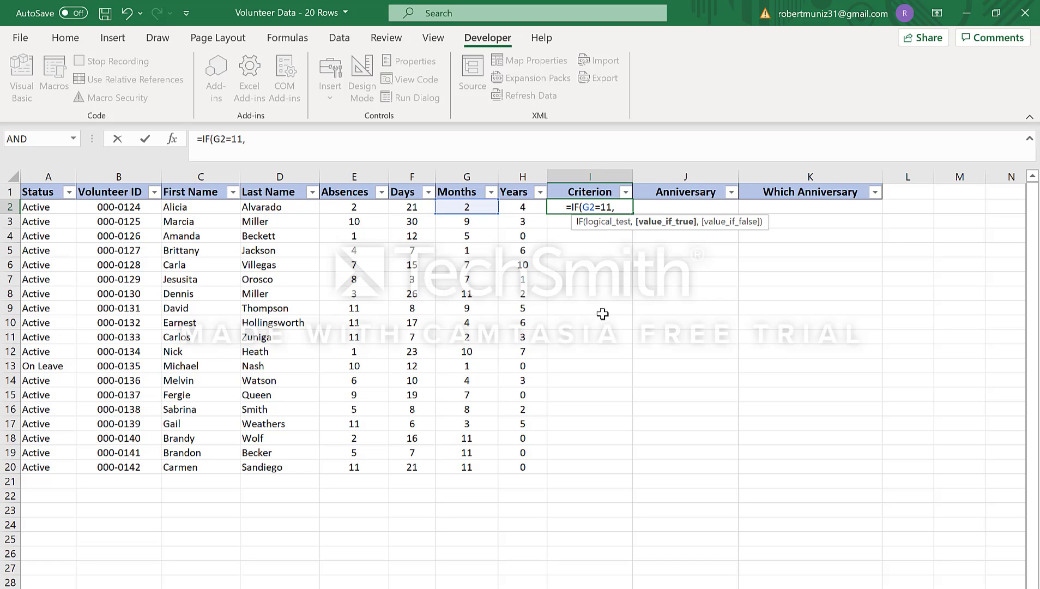
text(TRU)
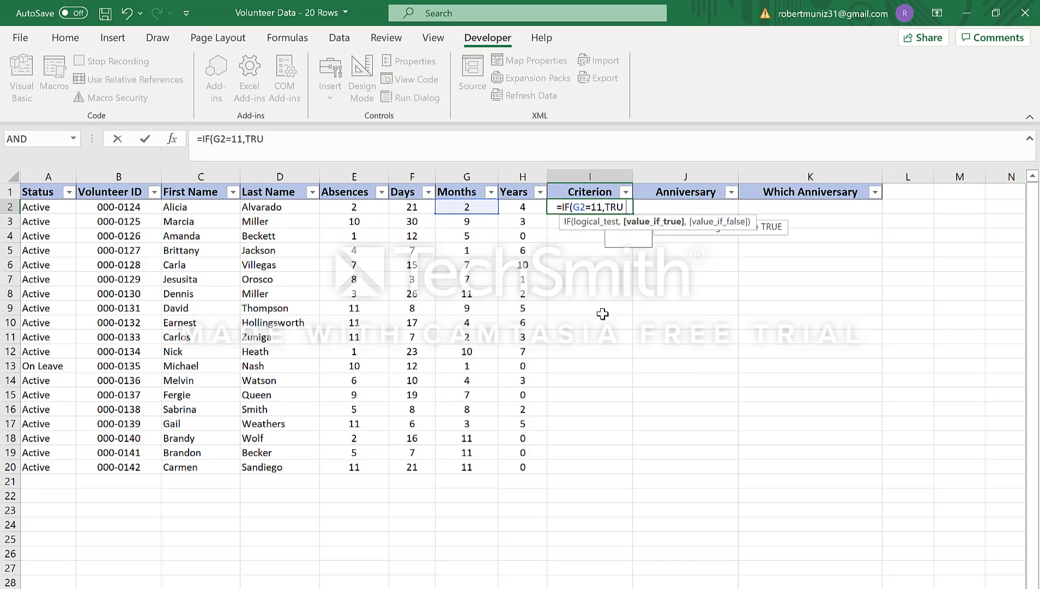
text(E,)
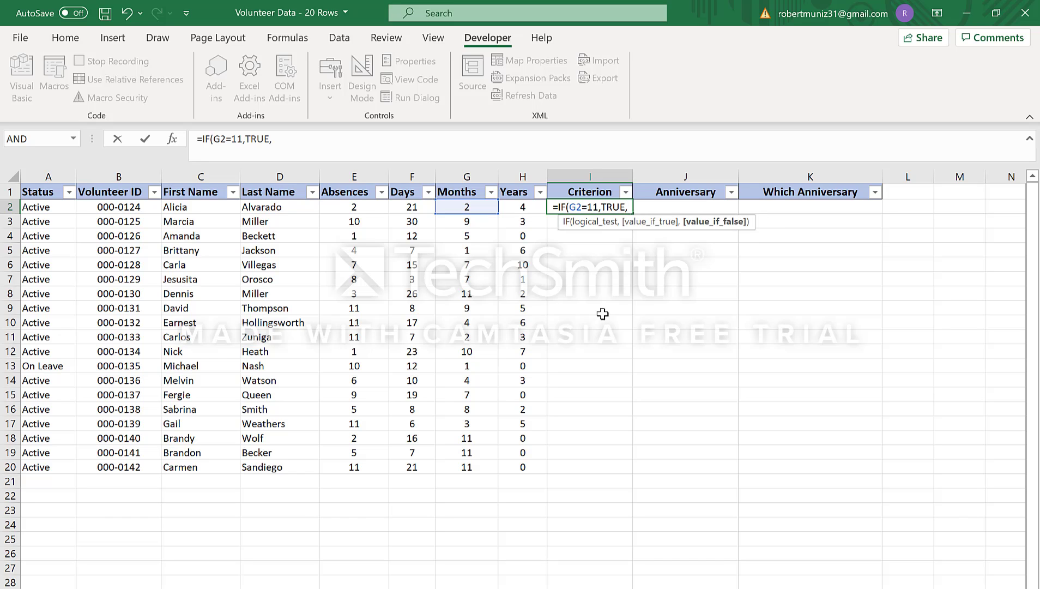
text(AND)
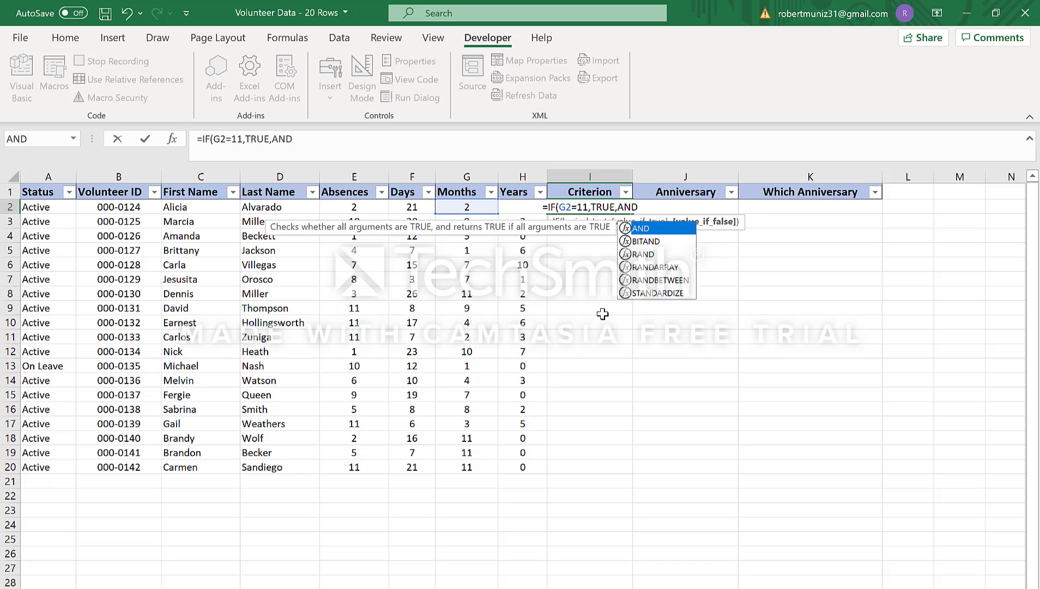
text(()
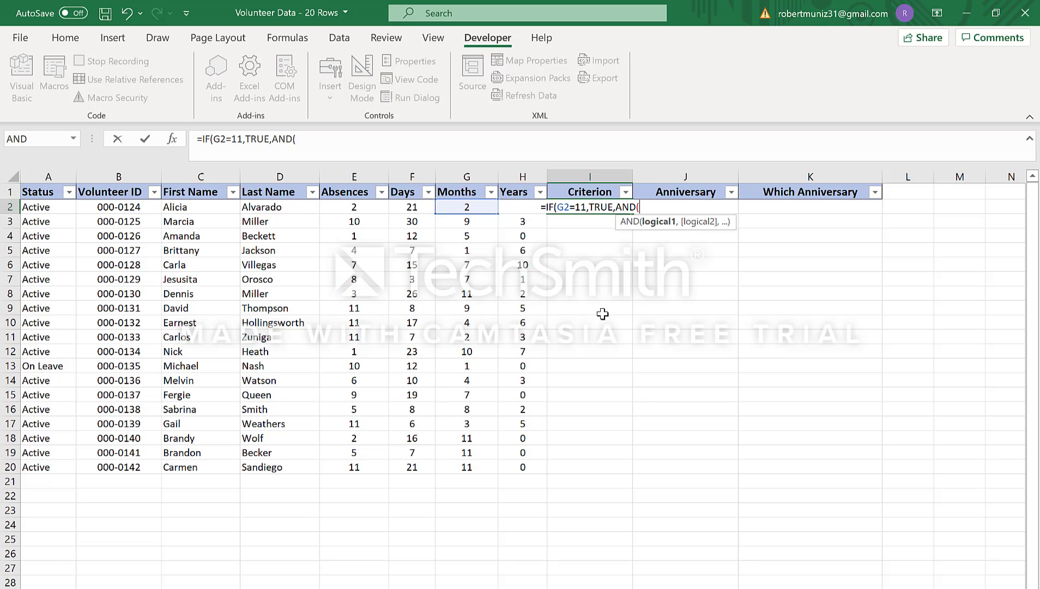
text(G2)
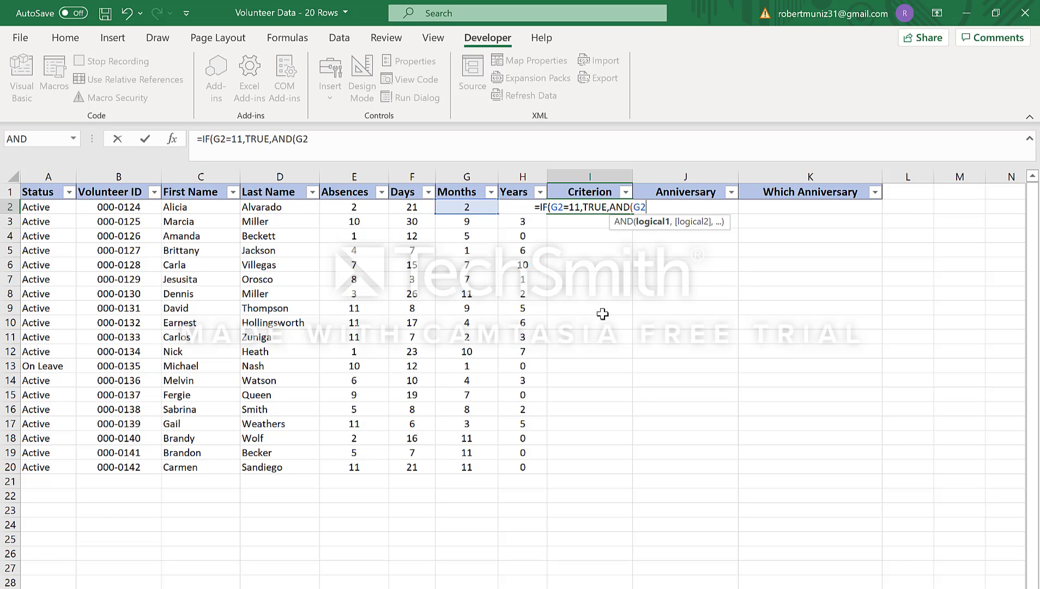
text(=10)
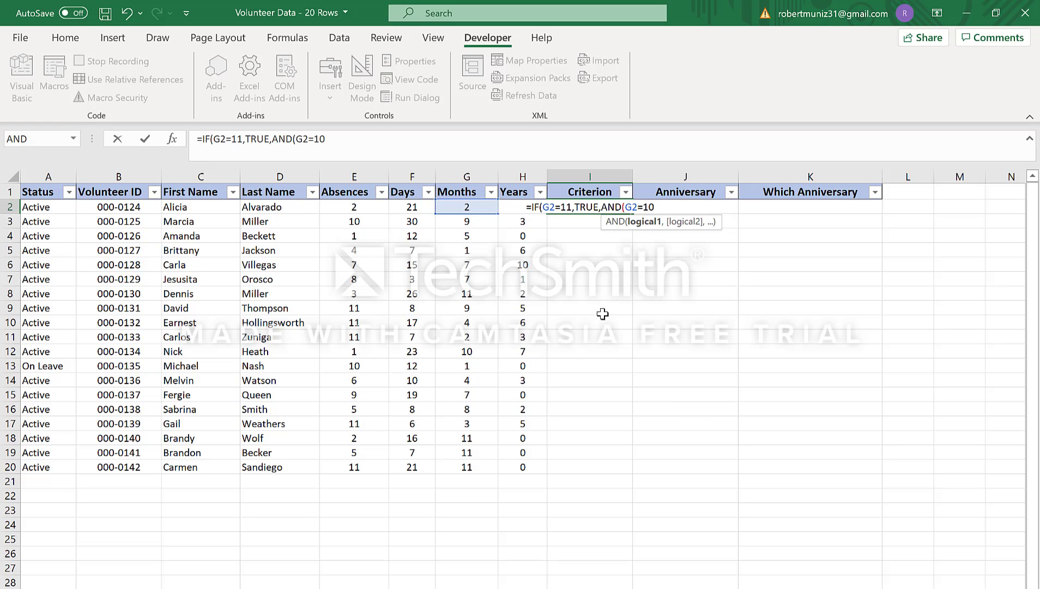
text(,F2)
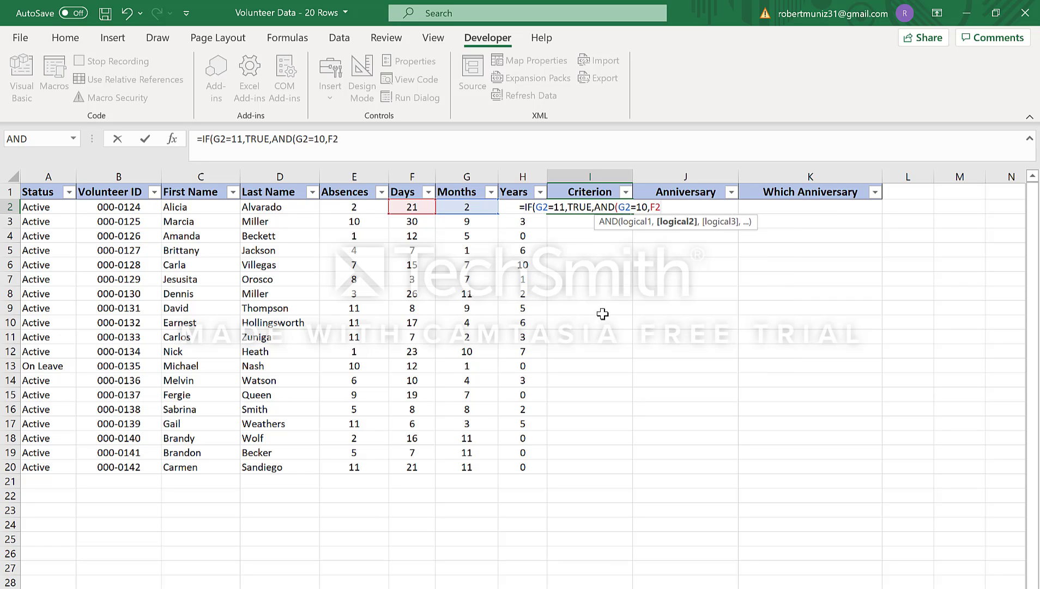
text(>)
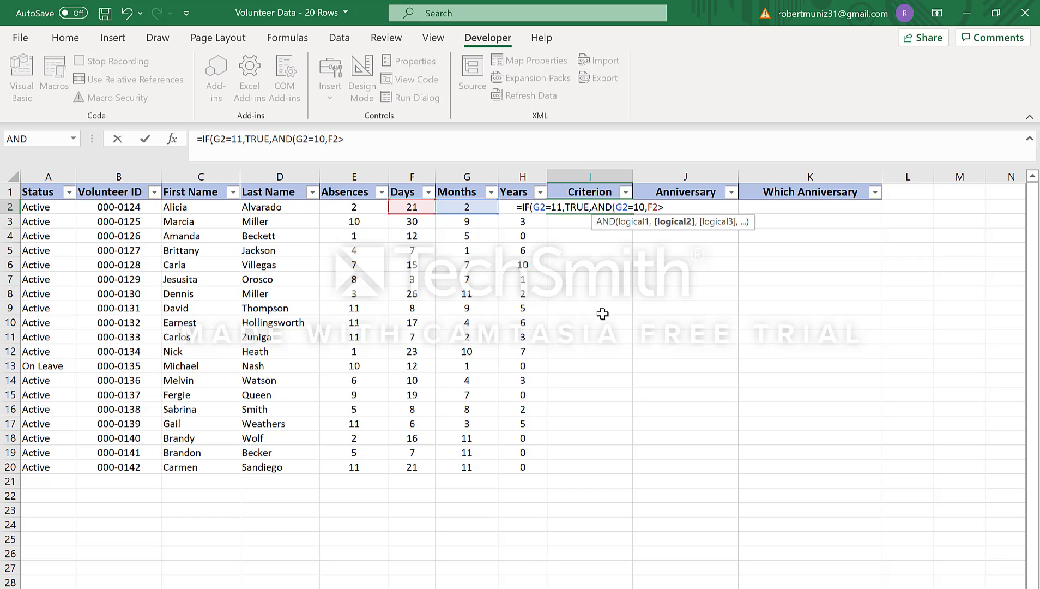
text(20)
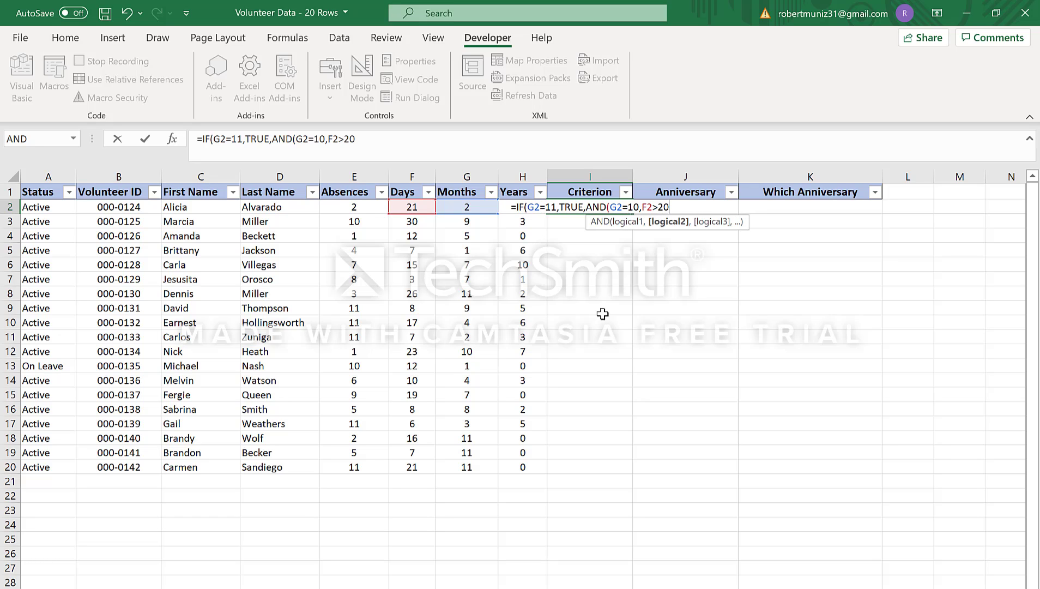
text())
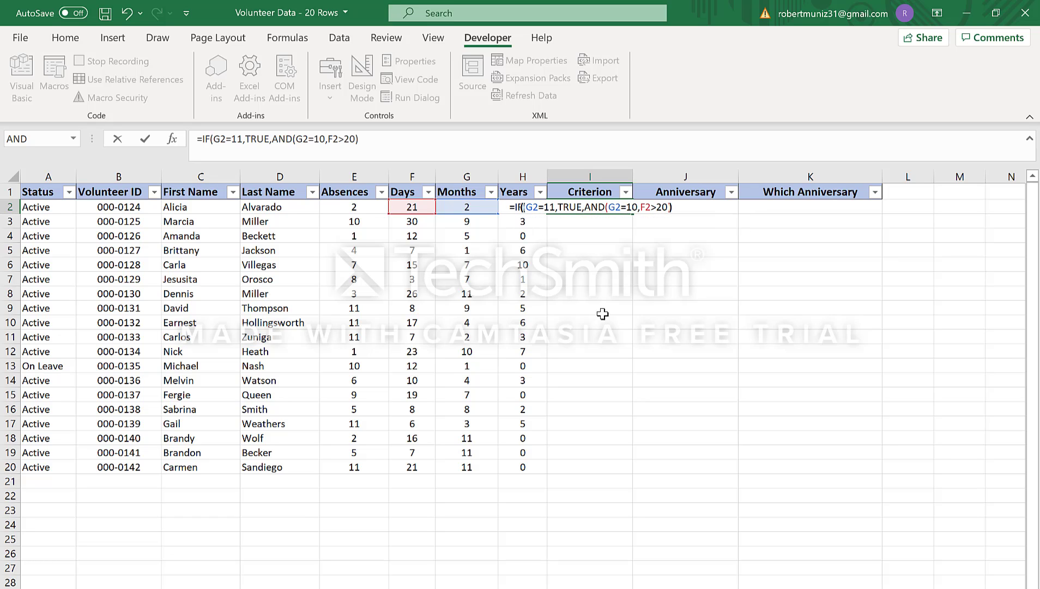
text())
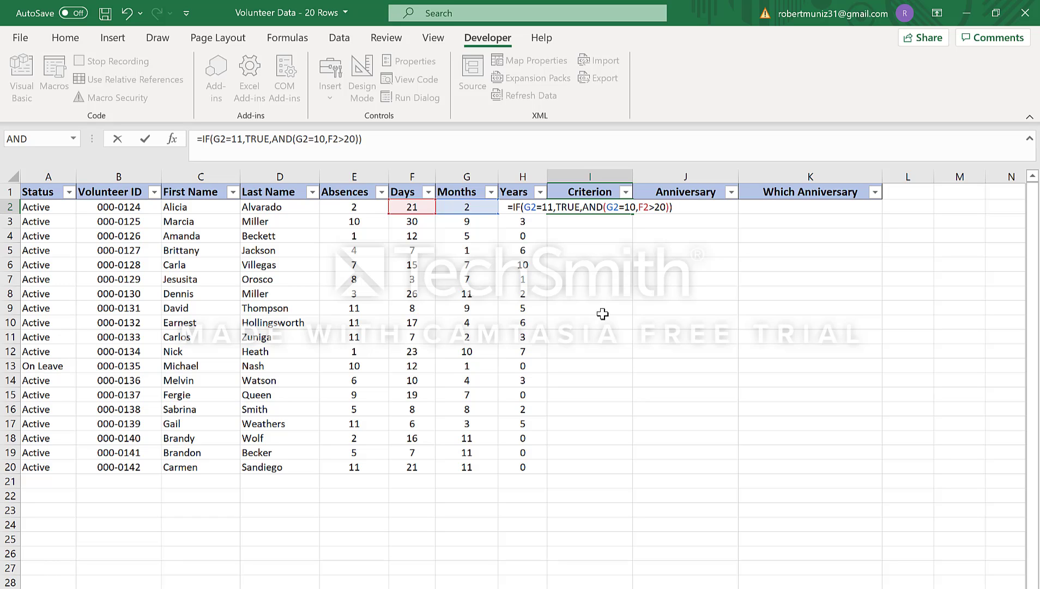
key(ctrl+Return)
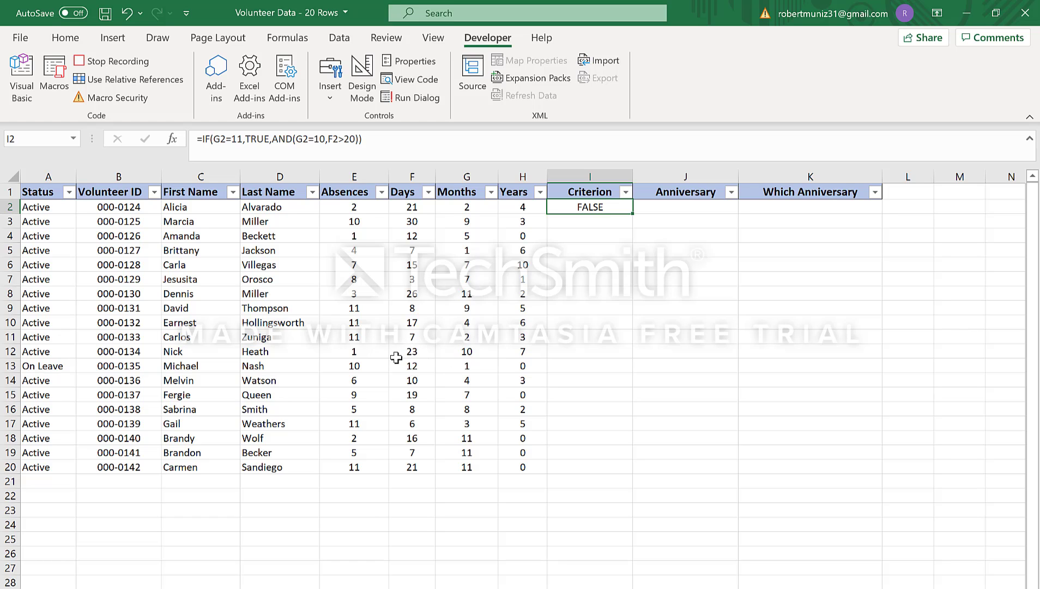
Step: Check the Months cells containing 11 and row 12's Days and Months, and fill the Criterion formula from I2 down to I20
click(464, 294)
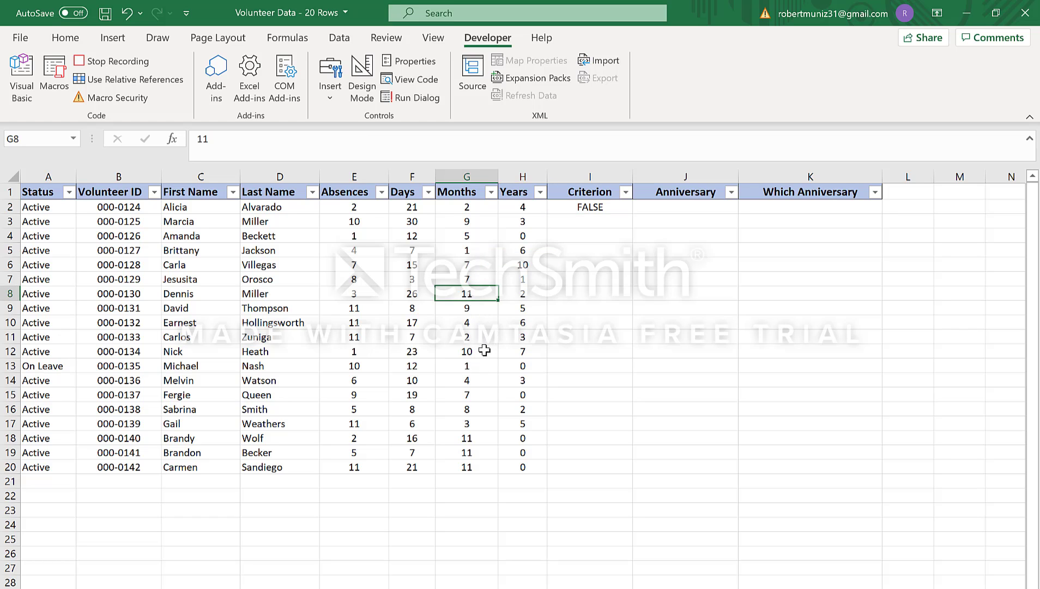
click(471, 439)
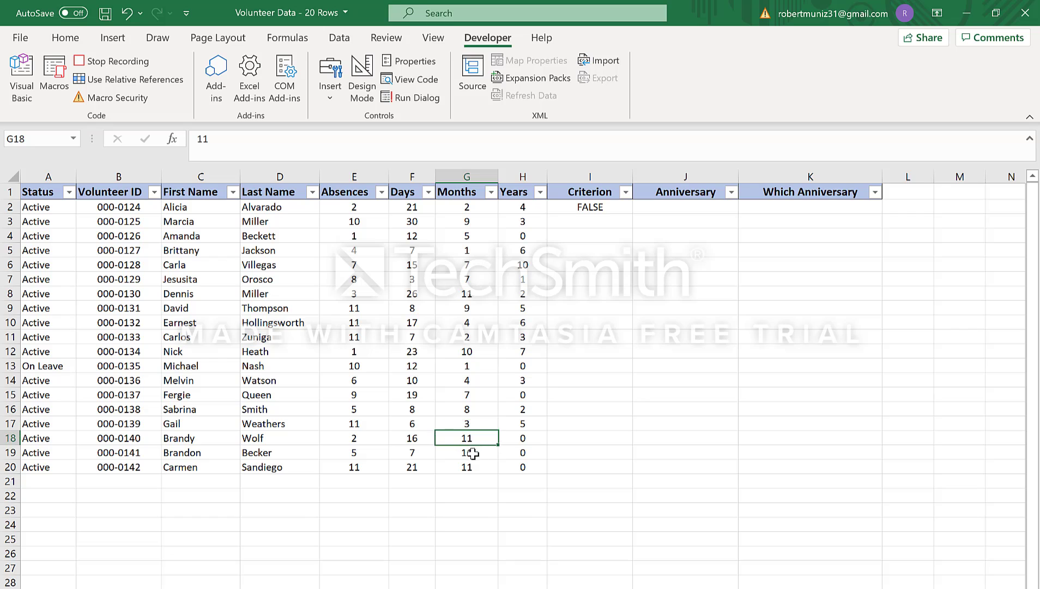
click(474, 453)
click(475, 467)
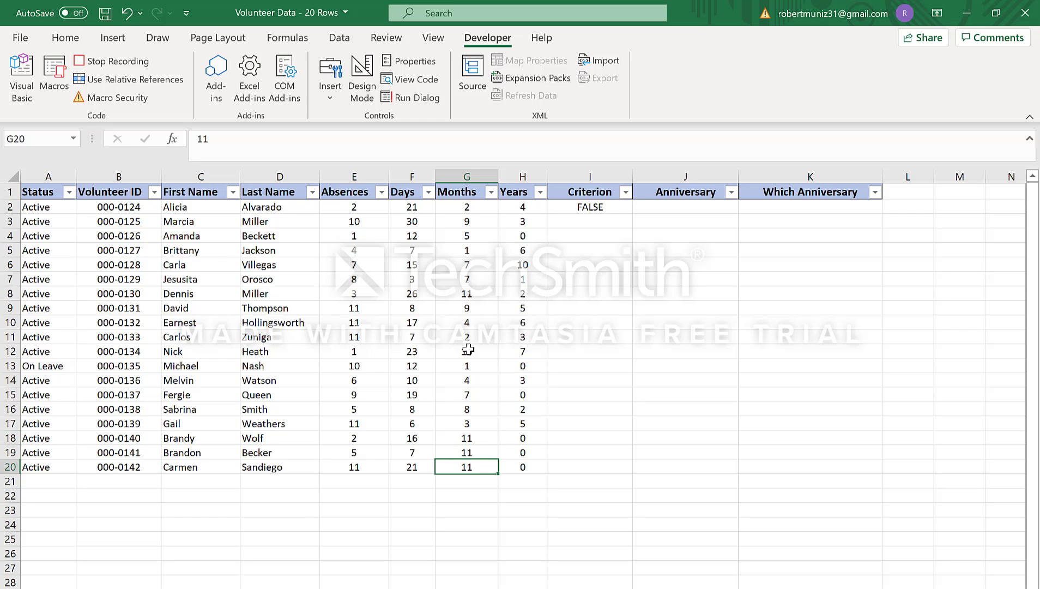
drag(471, 349, 417, 354)
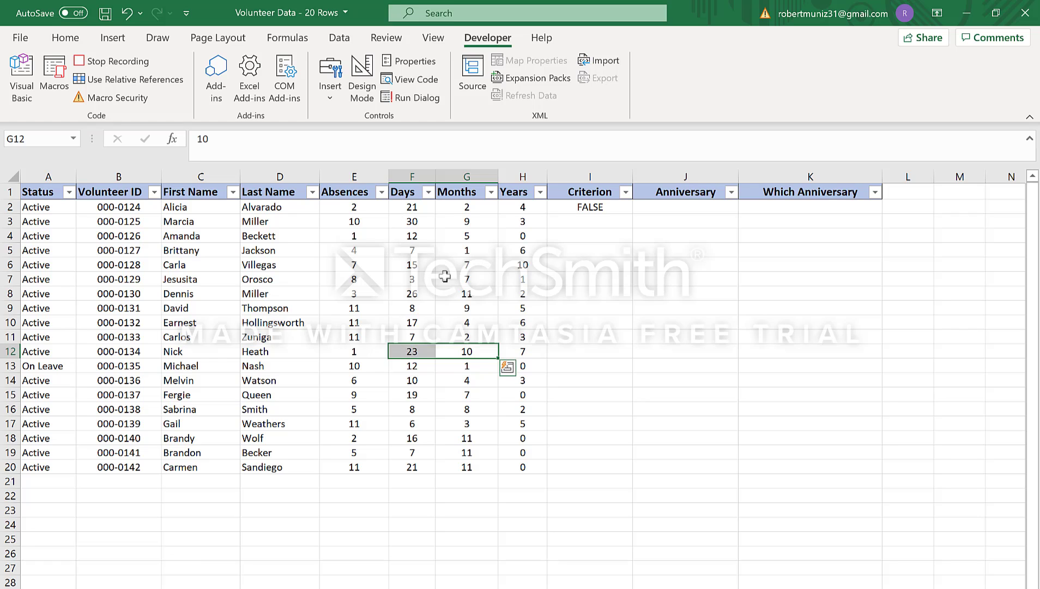
click(585, 208)
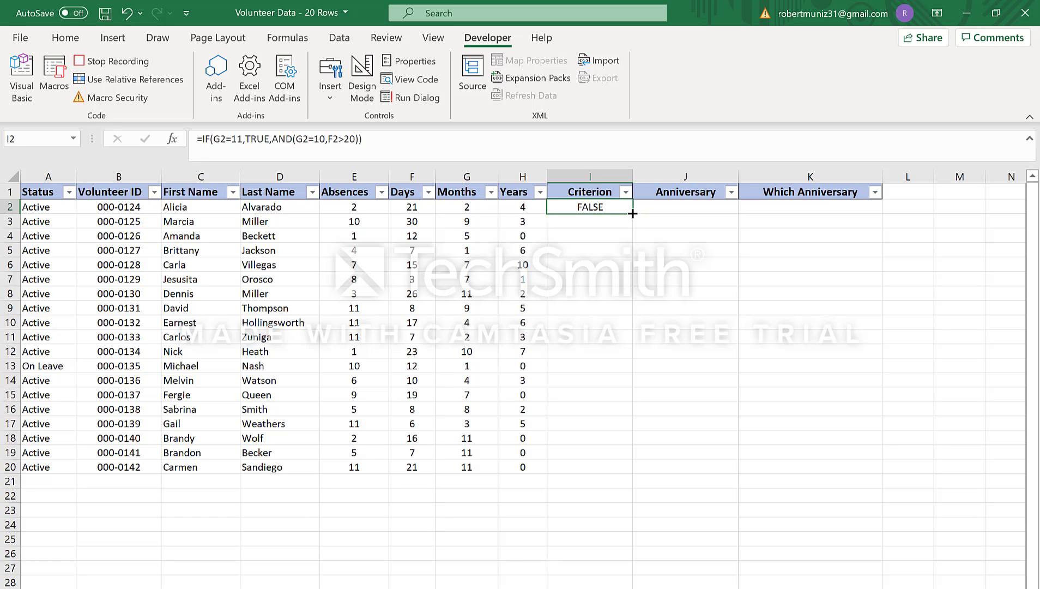
drag(632, 214, 620, 467)
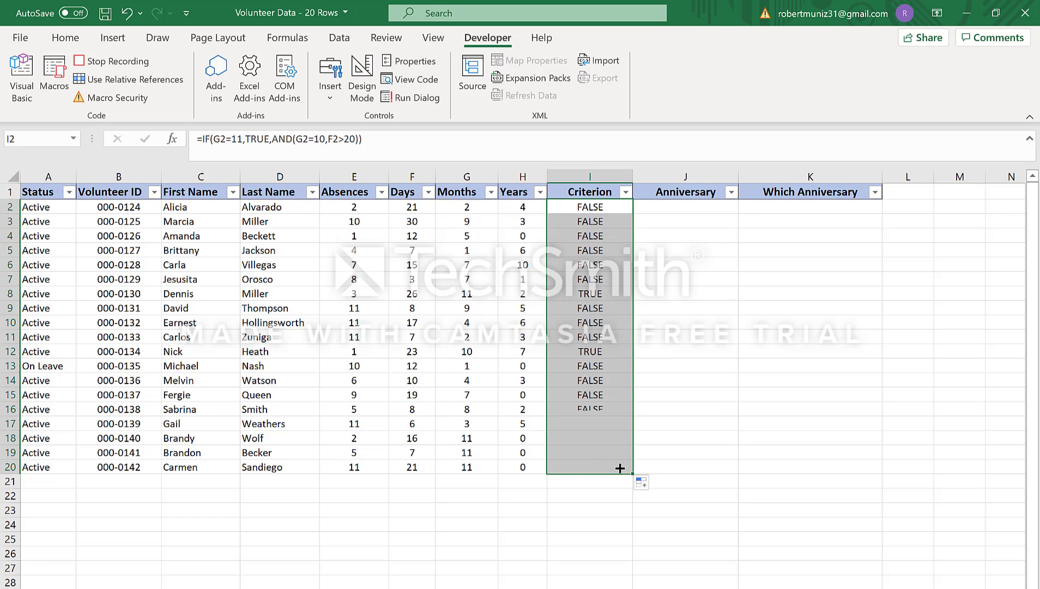
Step: Enter the formula =IF(I2=TRUE,"YES","") in cell J2 of the Anniversary column
click(673, 209)
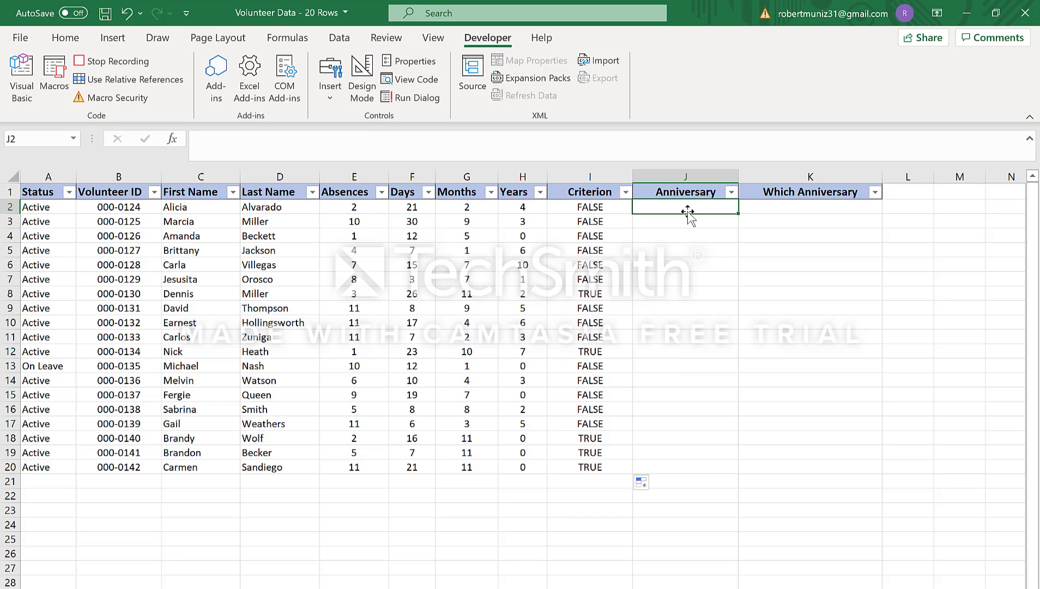
text(=I)
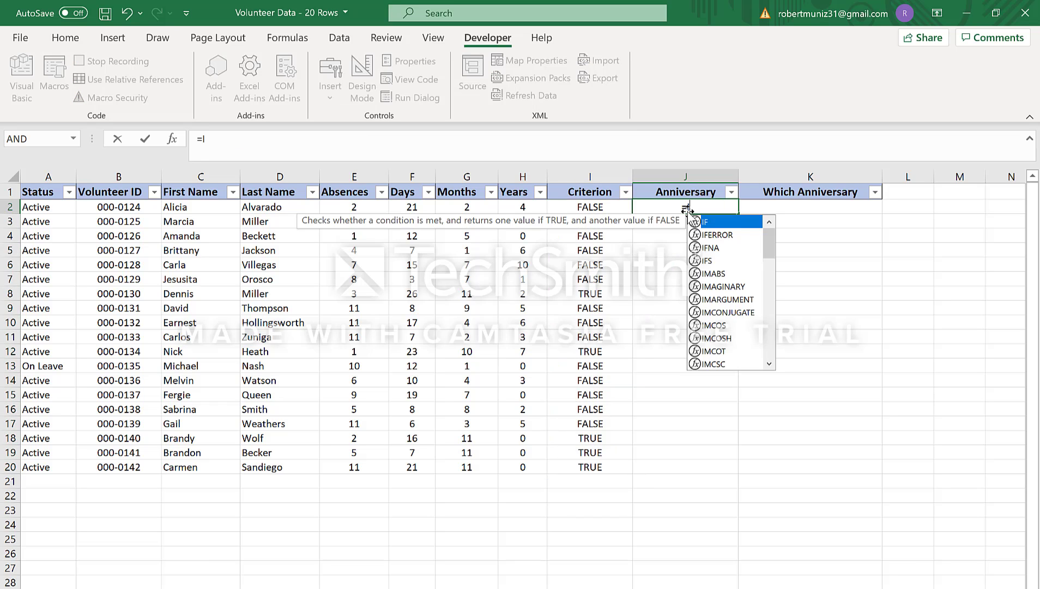
text(F()
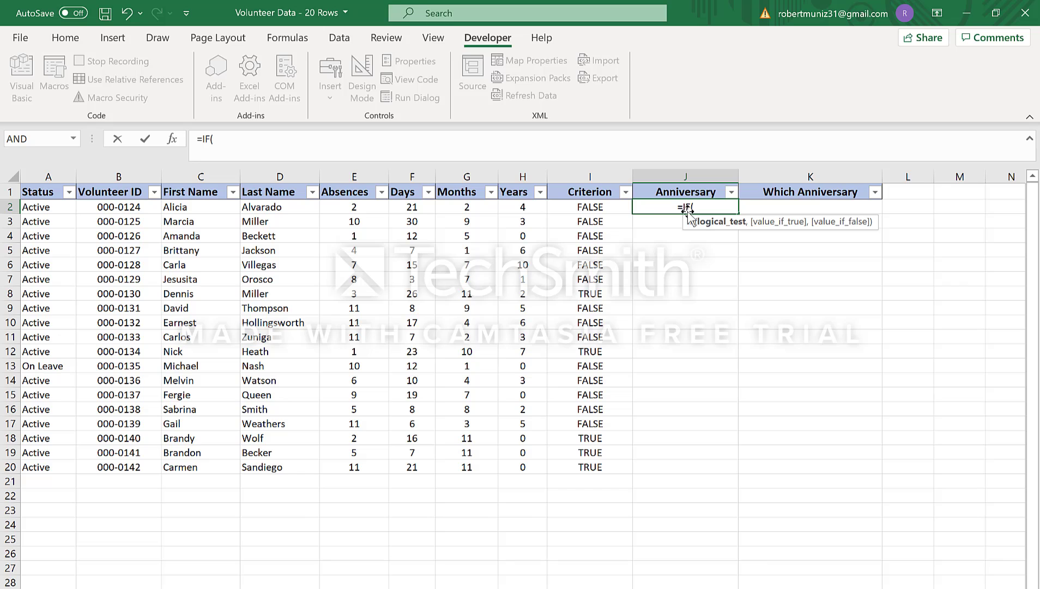
text(I)
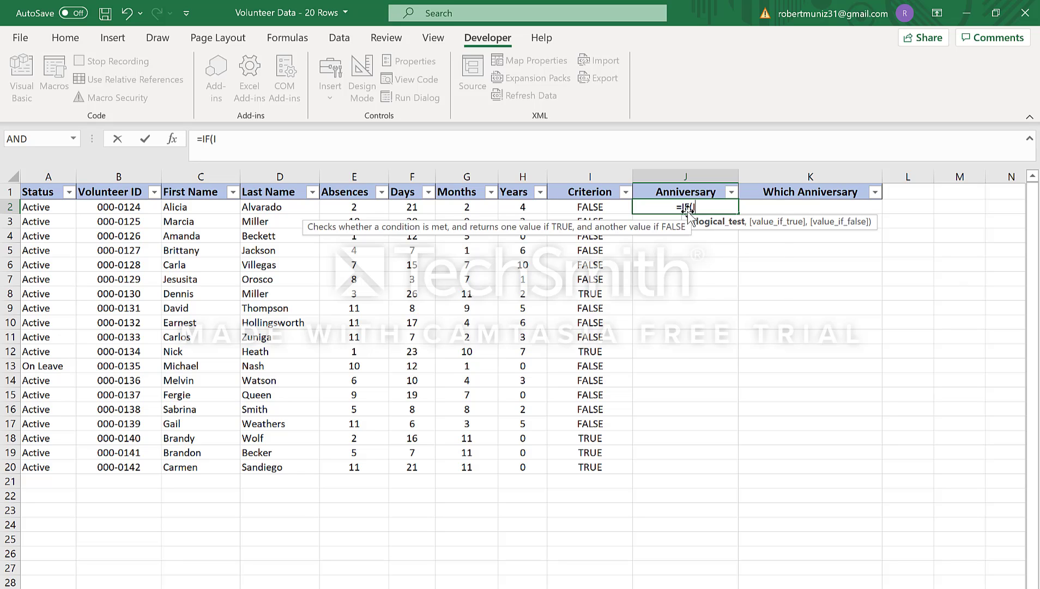
text(2)
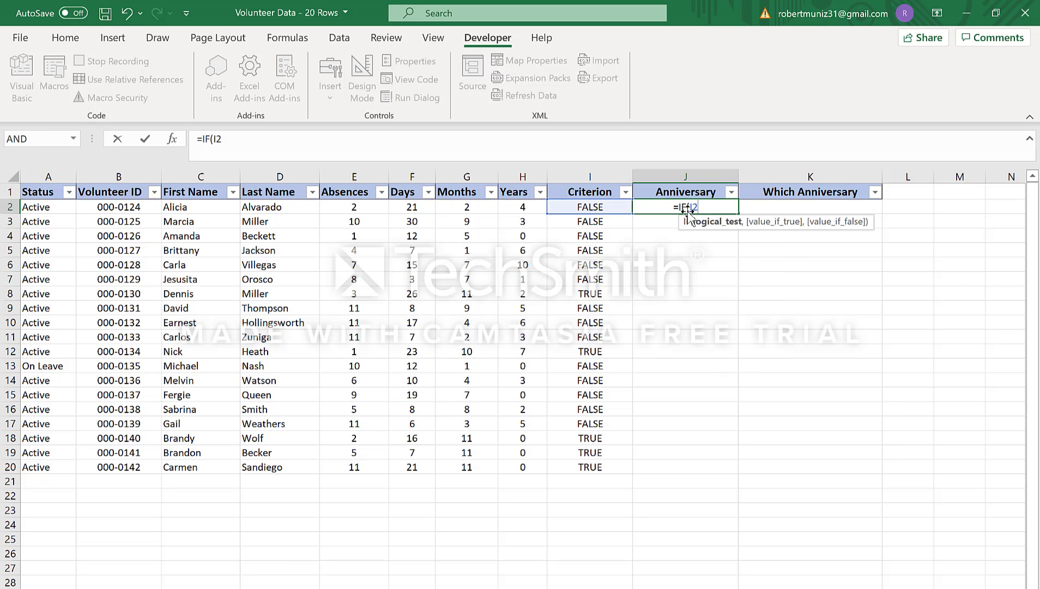
text(=)
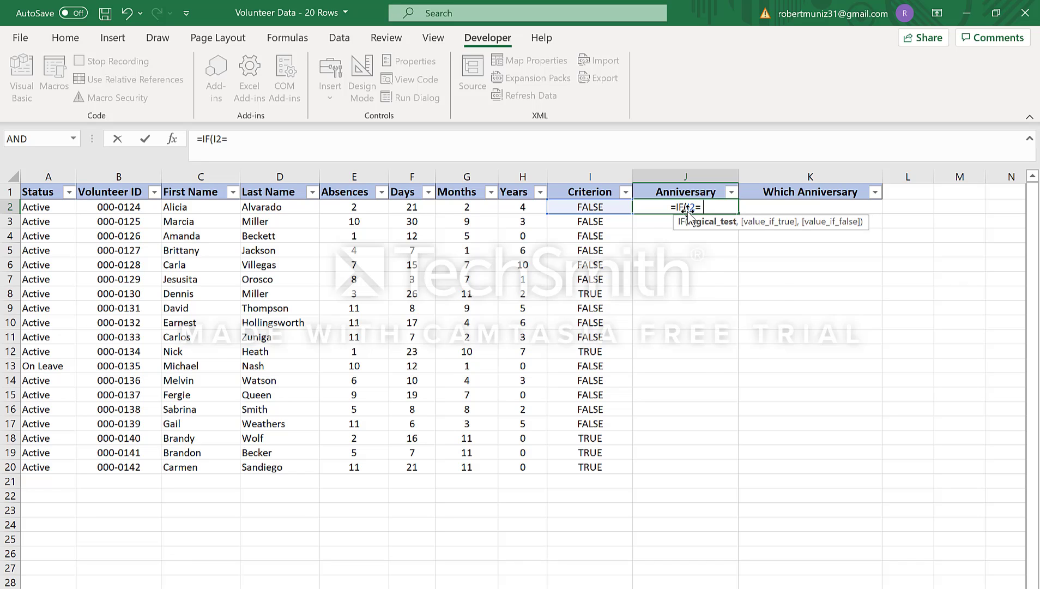
text(TRUE)
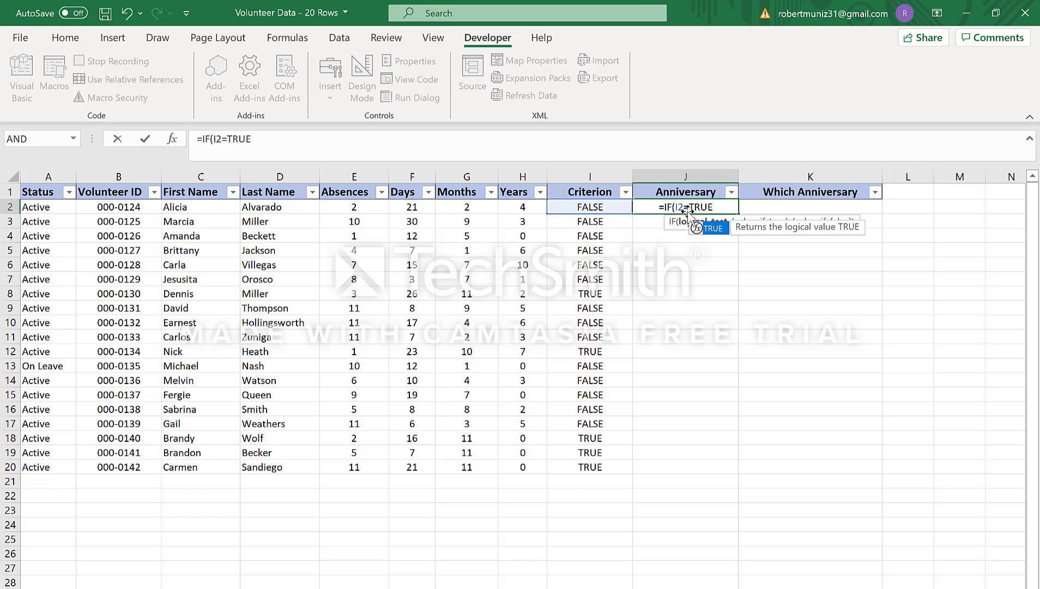
text(,)
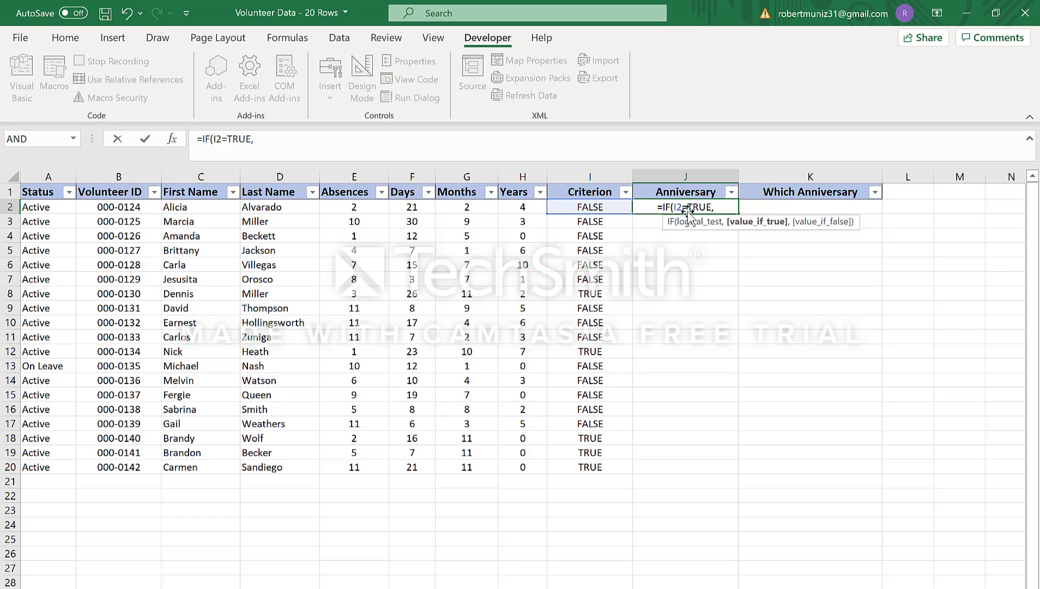
text("YES)
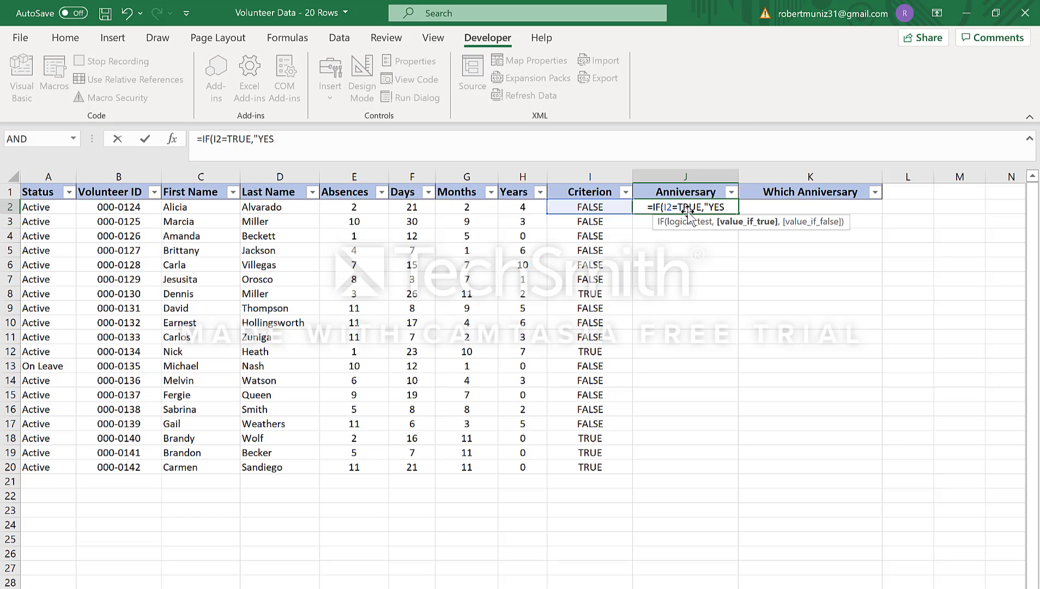
text(",)
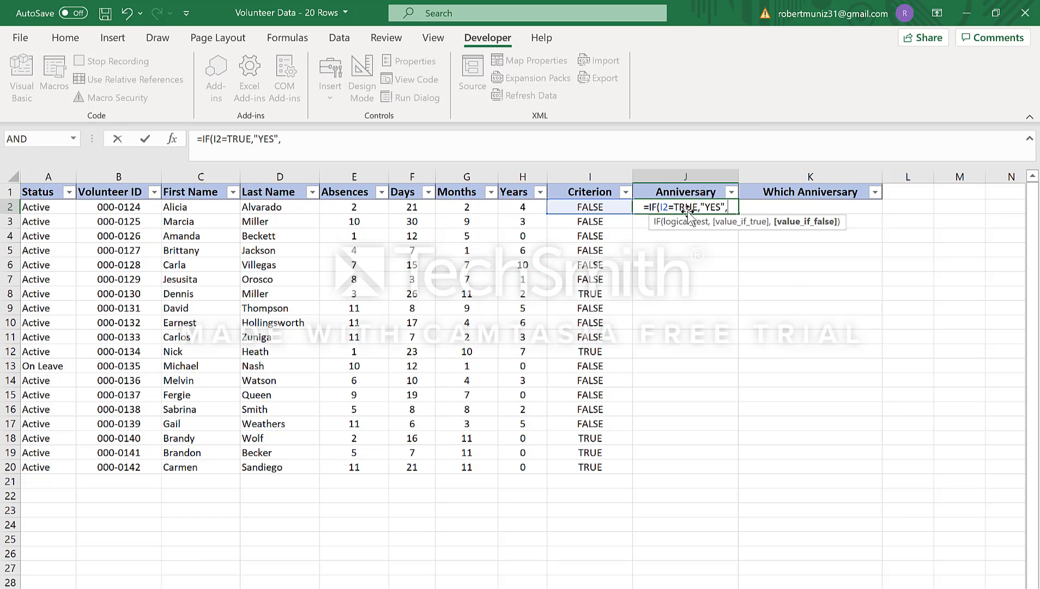
text(")
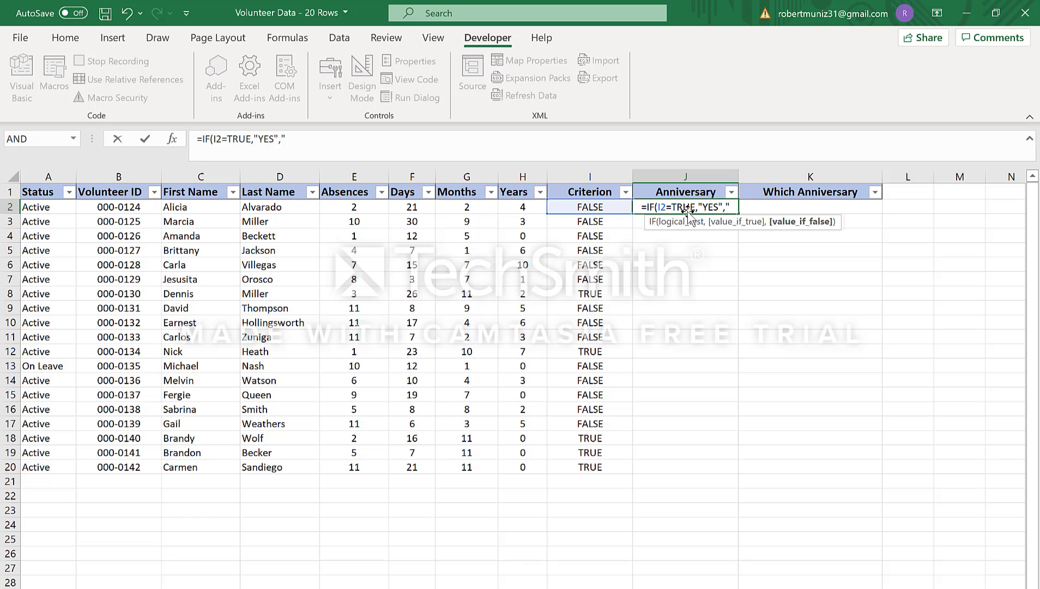
text("))
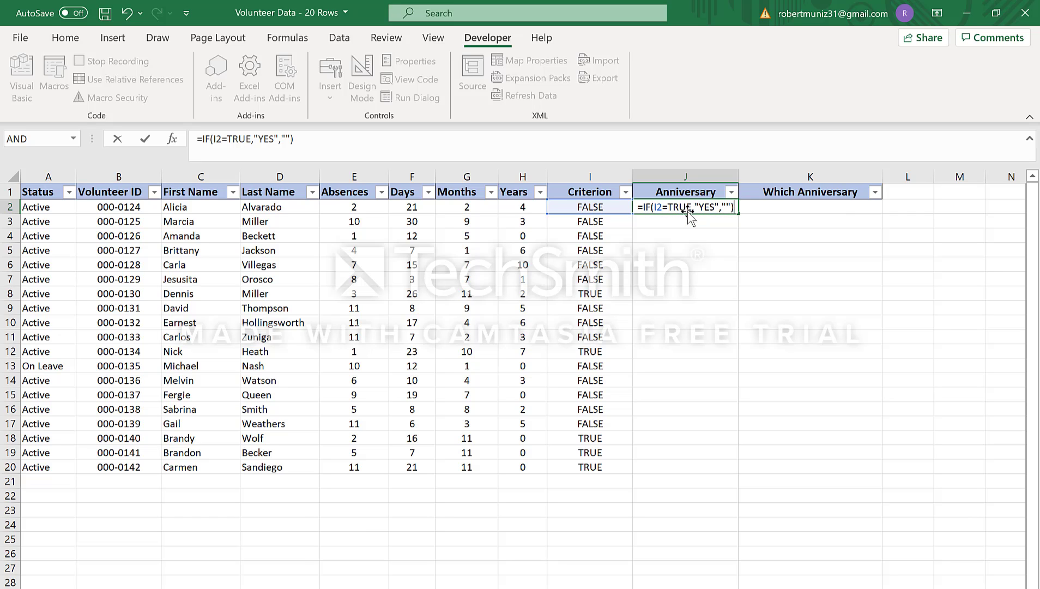
key(ctrl+Return)
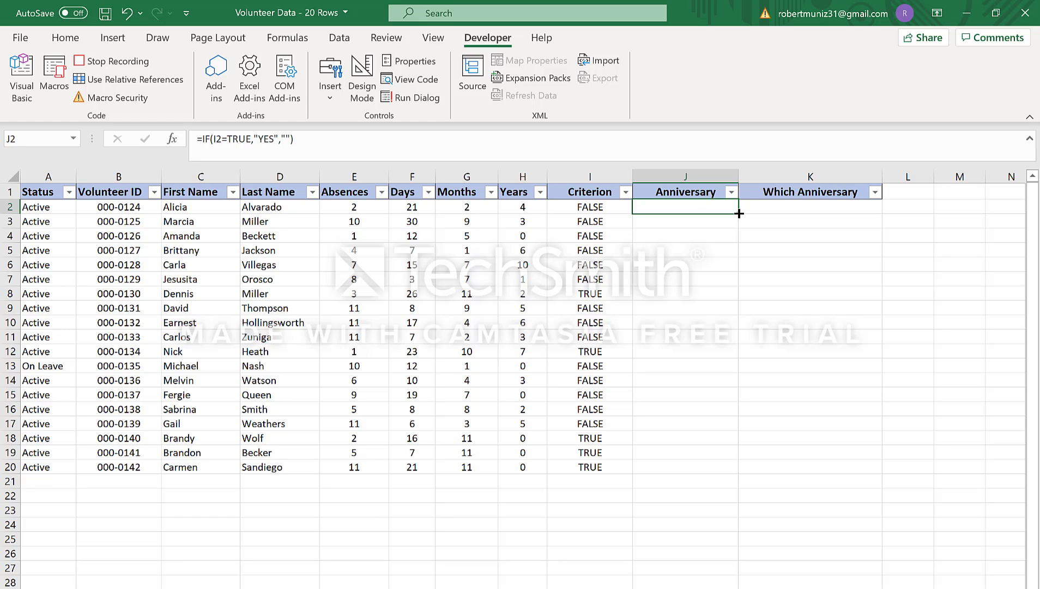
Step: Fill the Anniversary formula from J2 down to J20, and enter =IF(J2="YES",H2+1,"") in cell K2 of the Which Anniversary column
drag(739, 214, 735, 473)
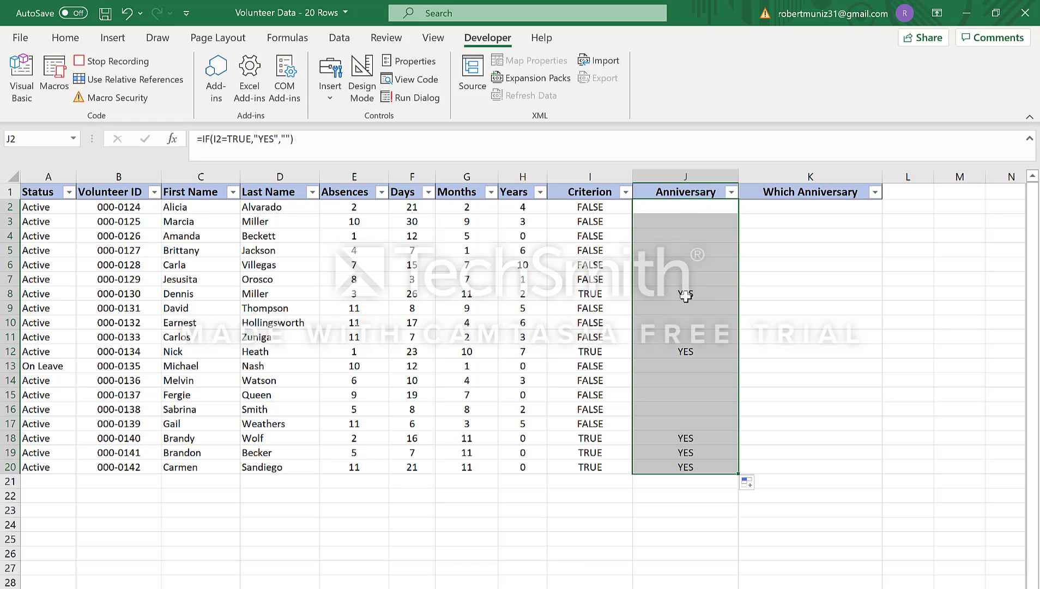
click(793, 208)
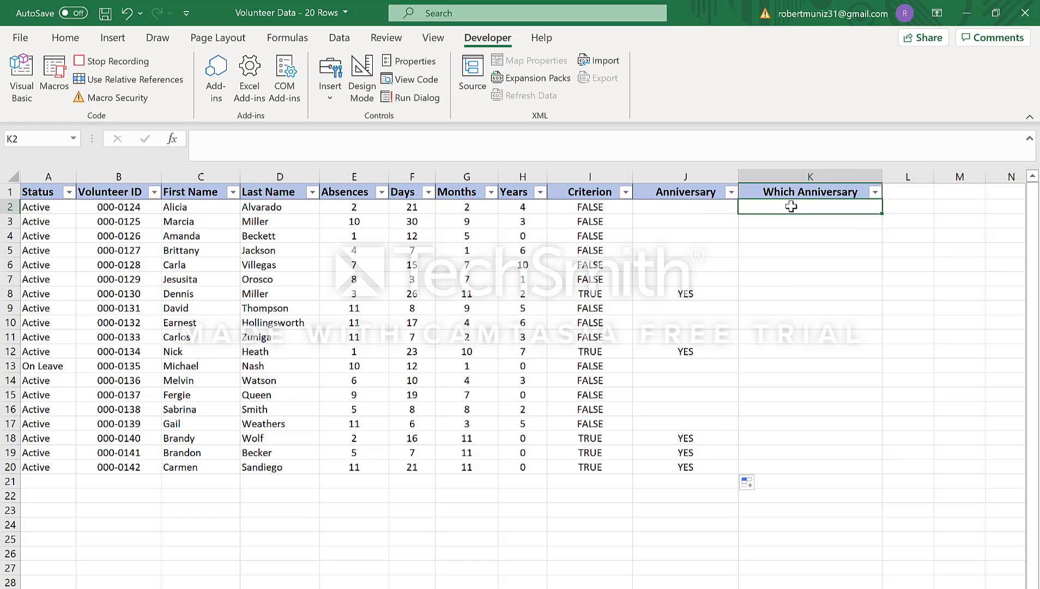
text(=IF)
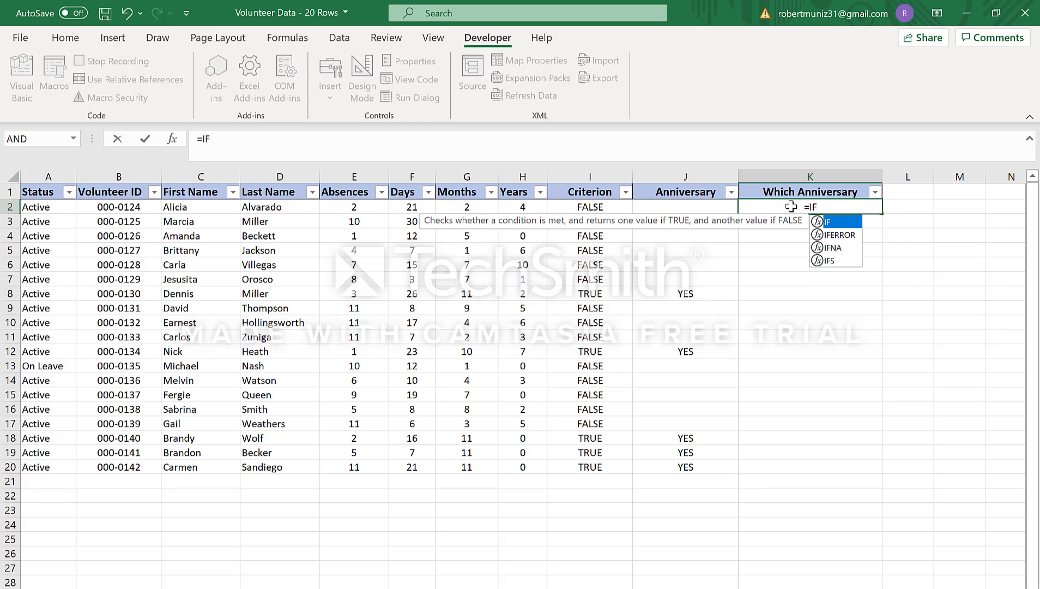
text((J)
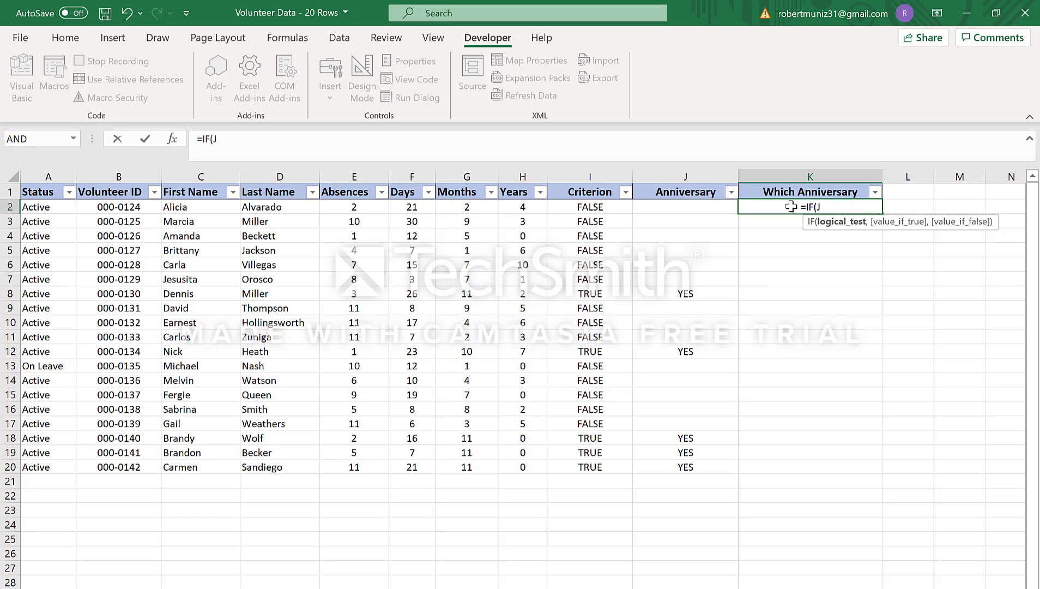
key(Left)
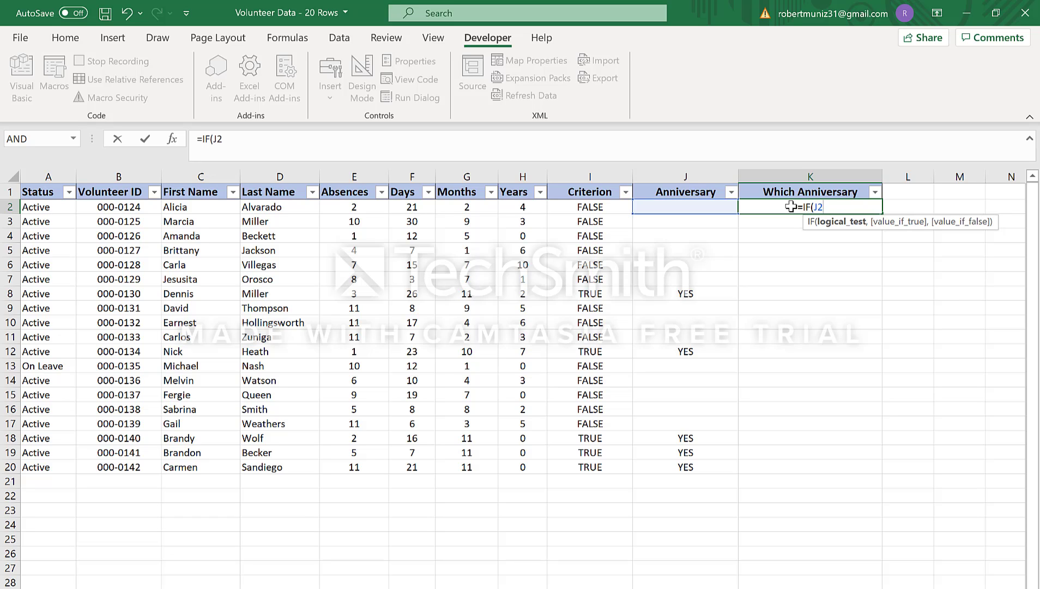
text(=)
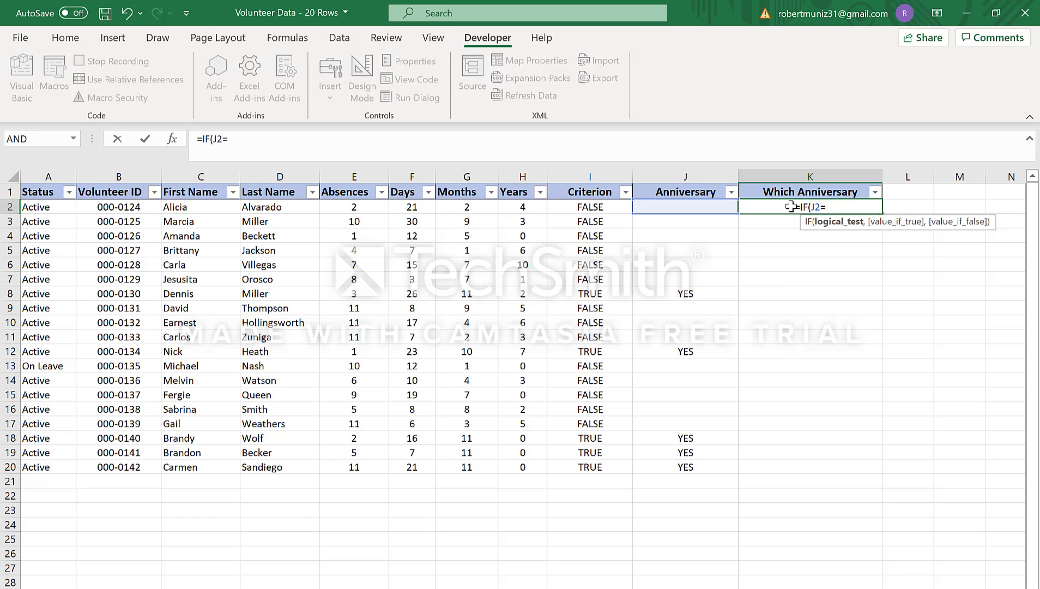
text(")
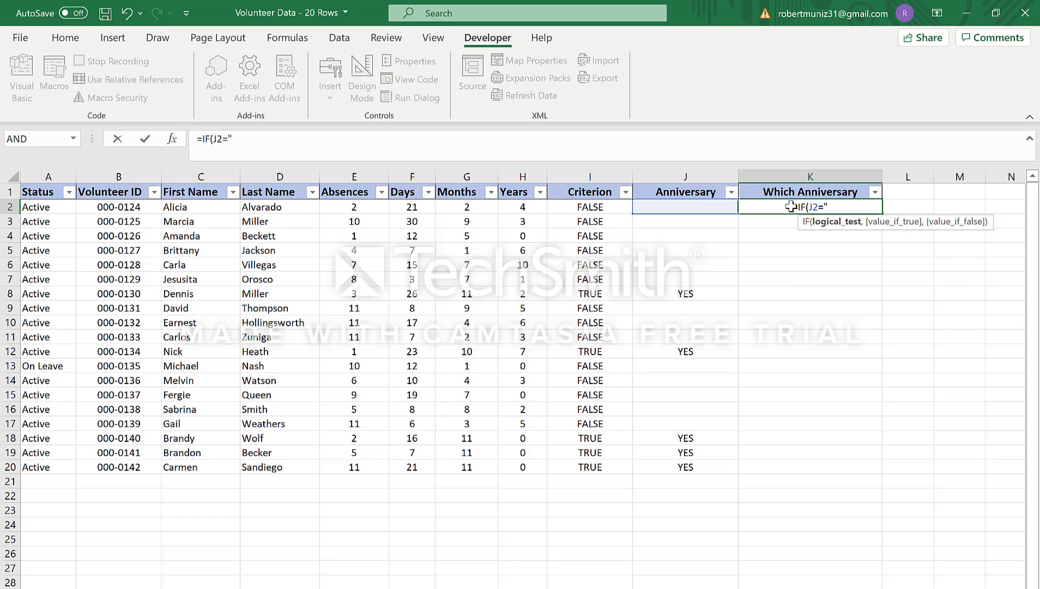
text(YES)
text(")
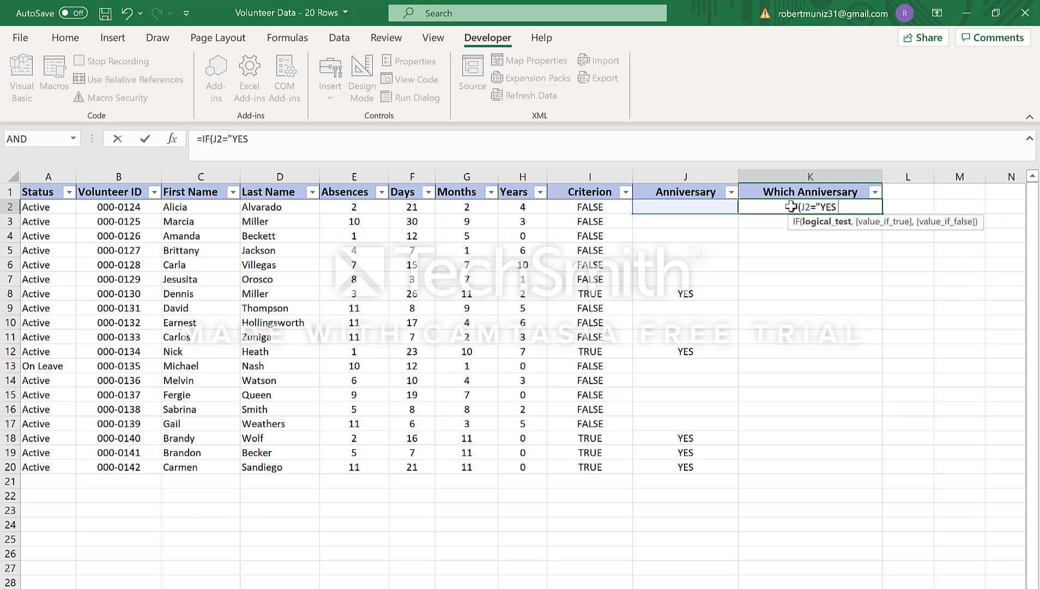
text(,)
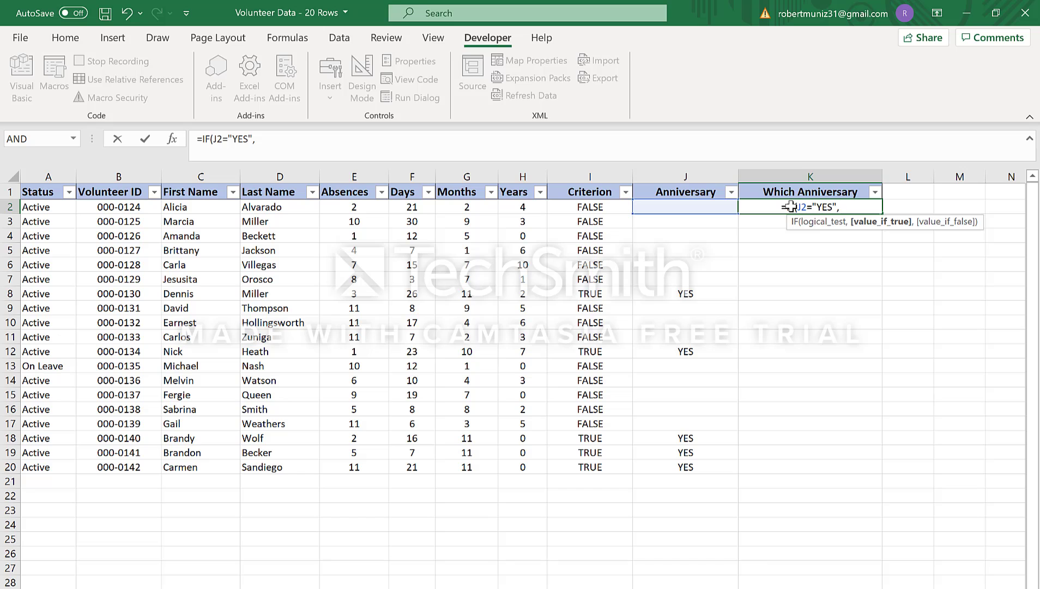
text(H)
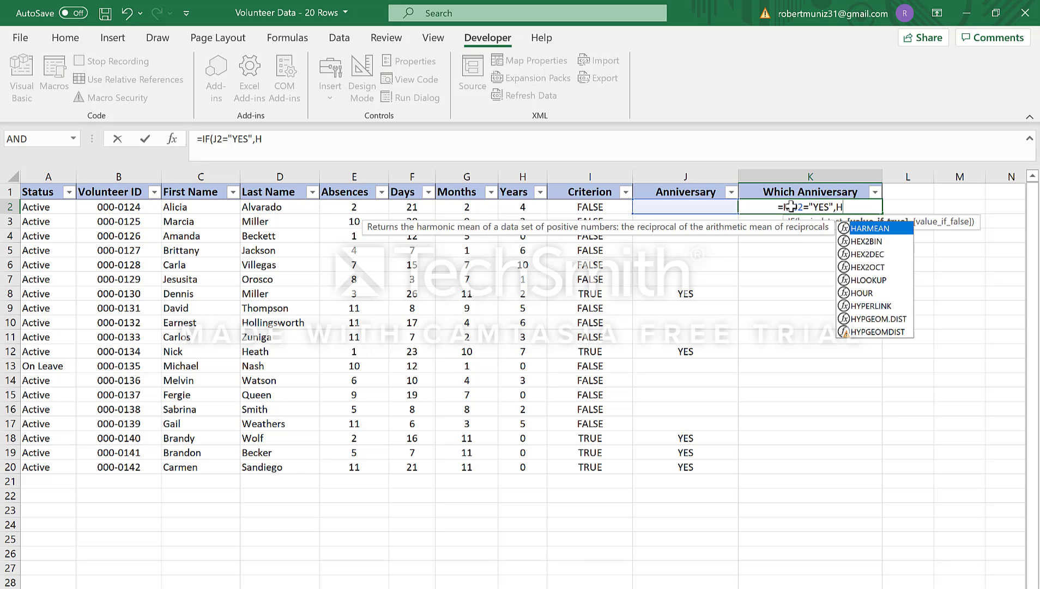
text(2+1)
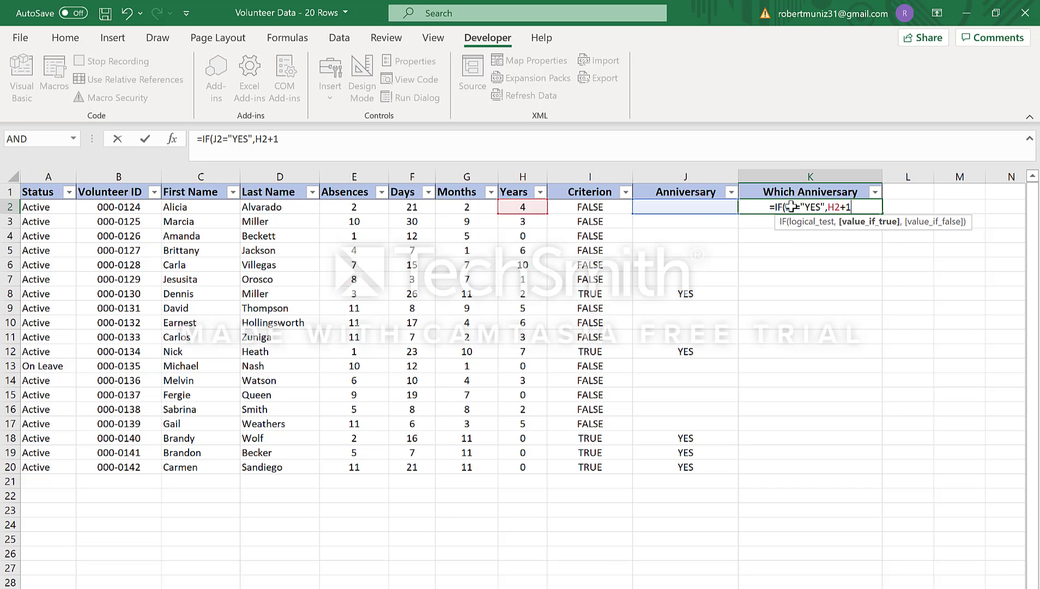
text(,)
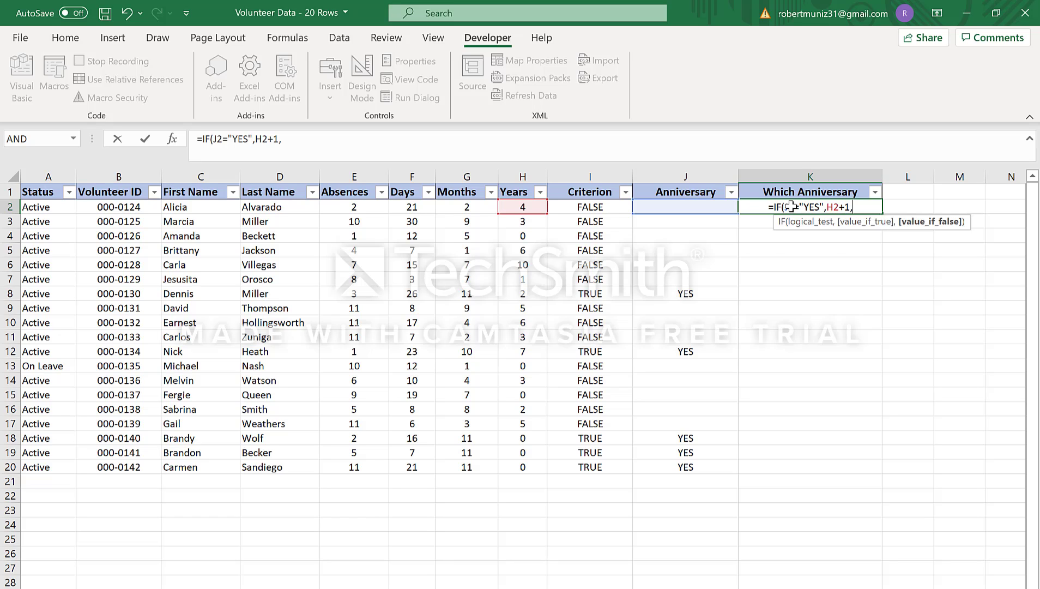
text("")
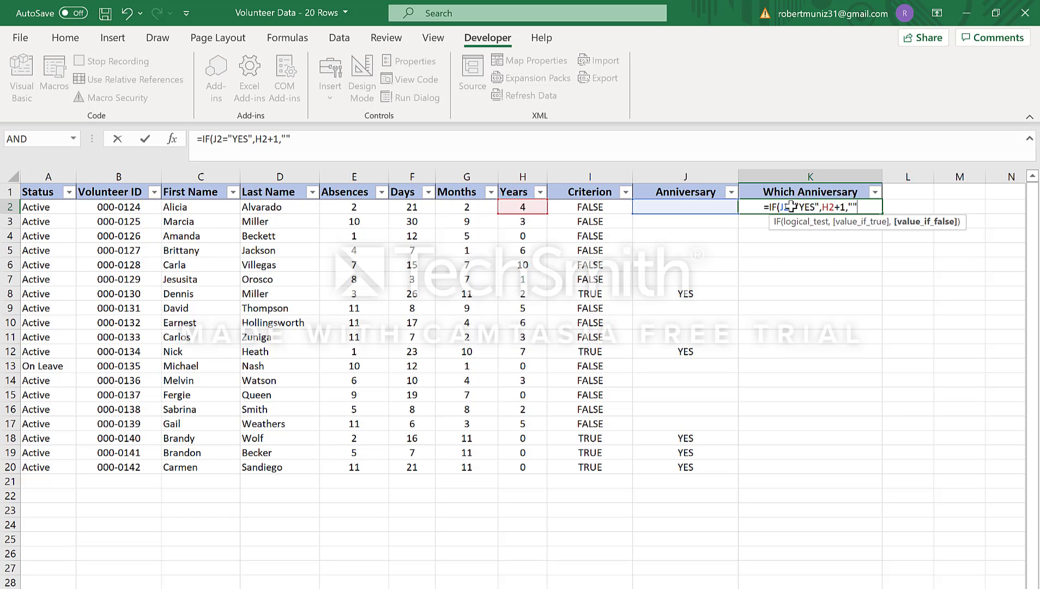
text())
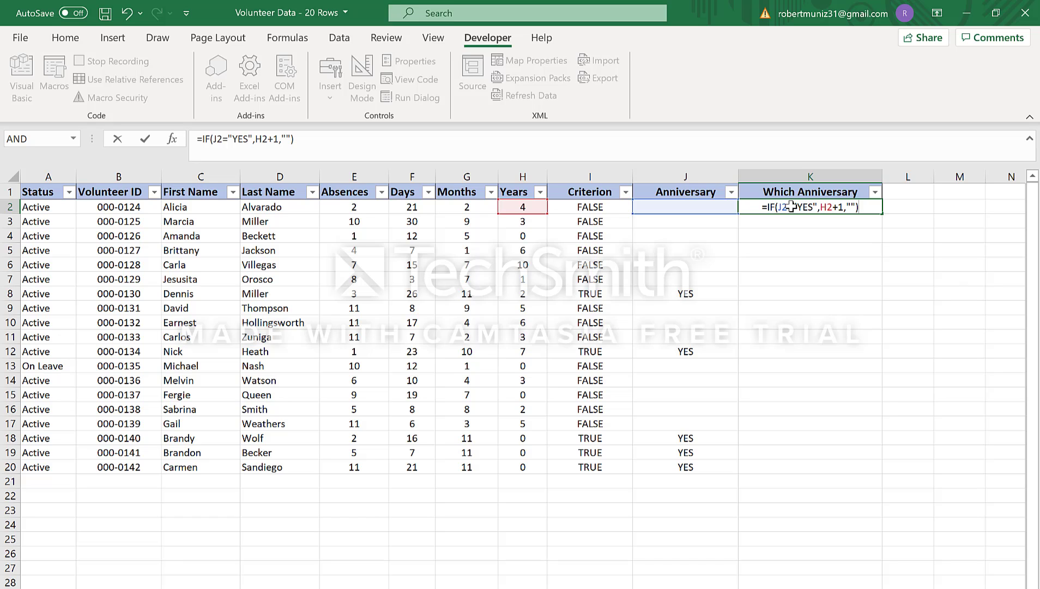
key(ctrl+Return)
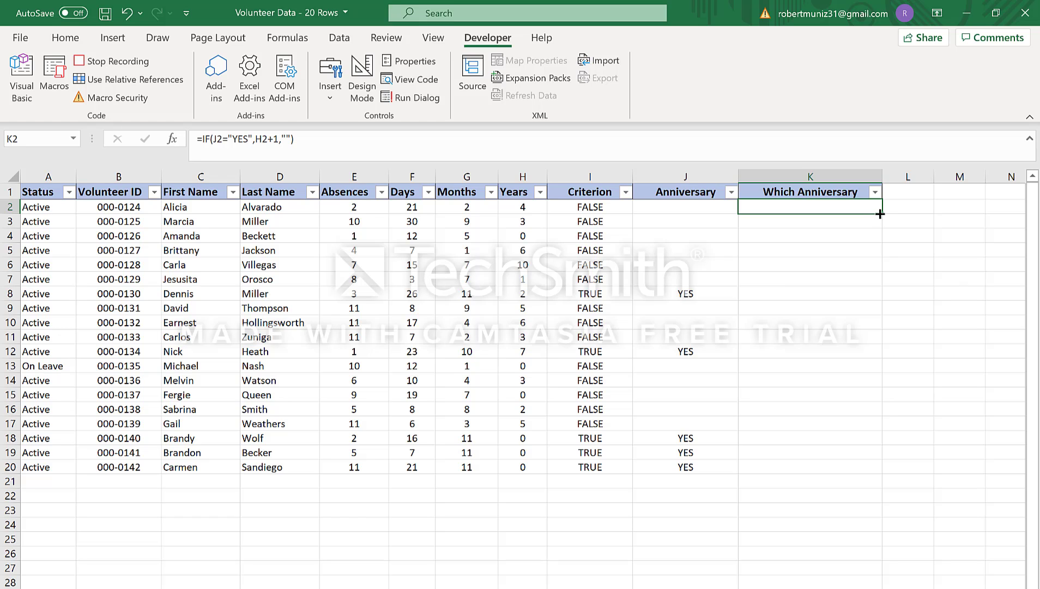
Step: Fill the Which Anniversary formula from K2 down to K20, and check cells K2, J8, K8 and K12
drag(881, 213, 876, 472)
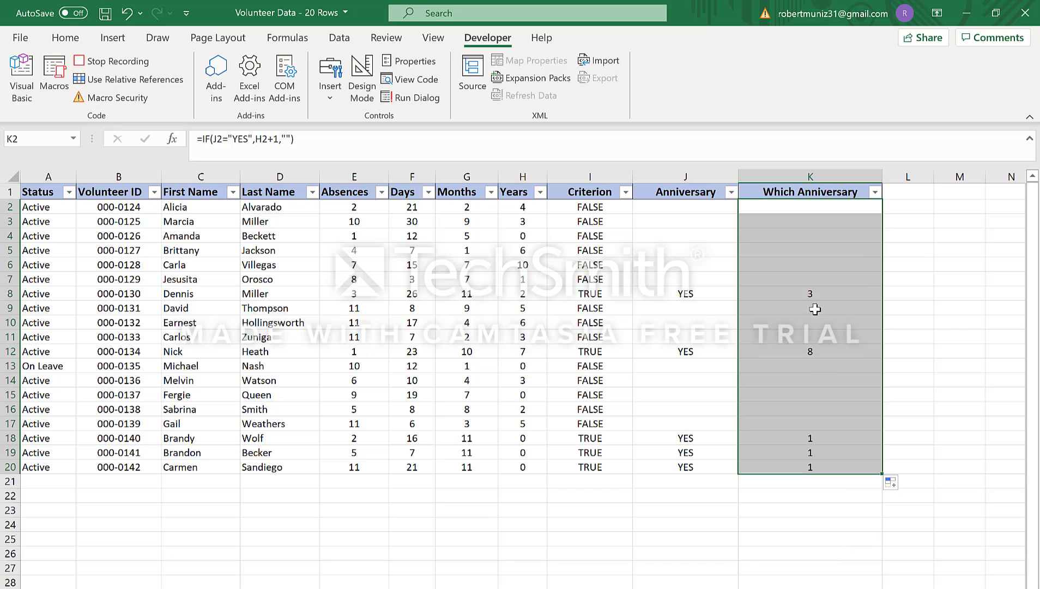
click(806, 207)
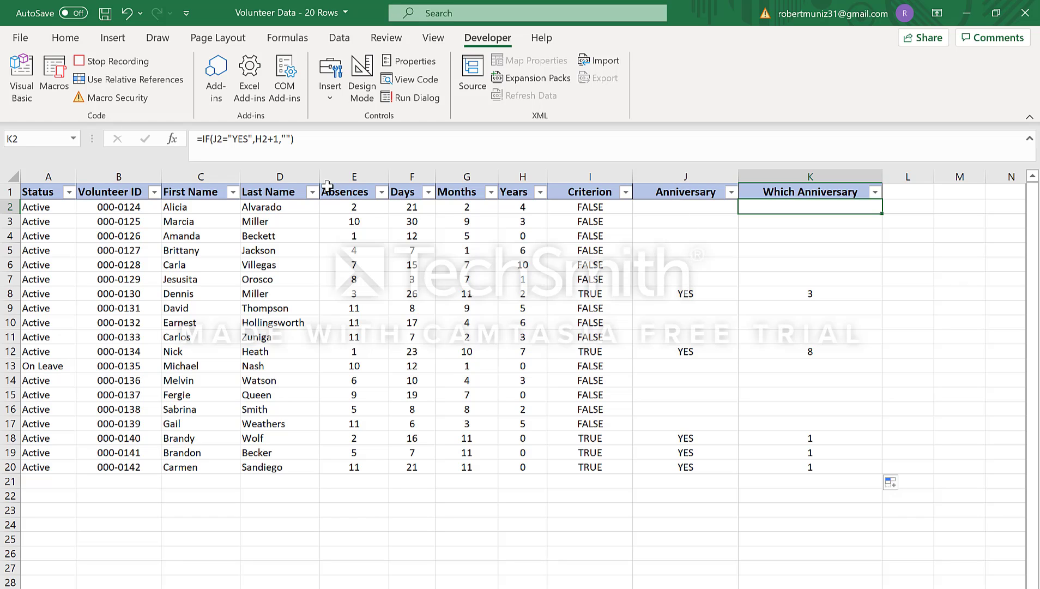
click(681, 294)
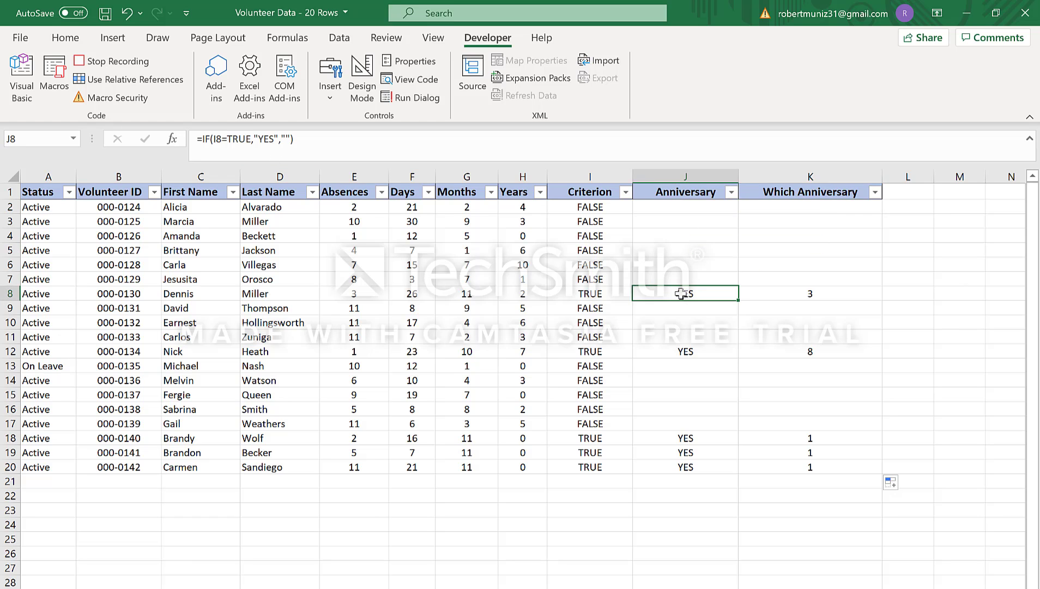
click(789, 294)
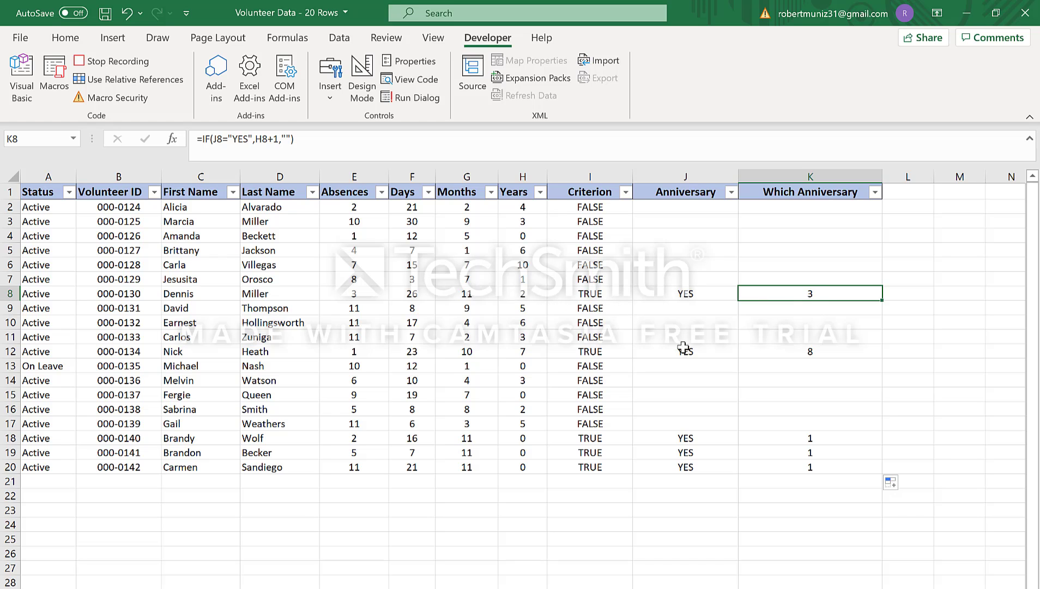
click(783, 354)
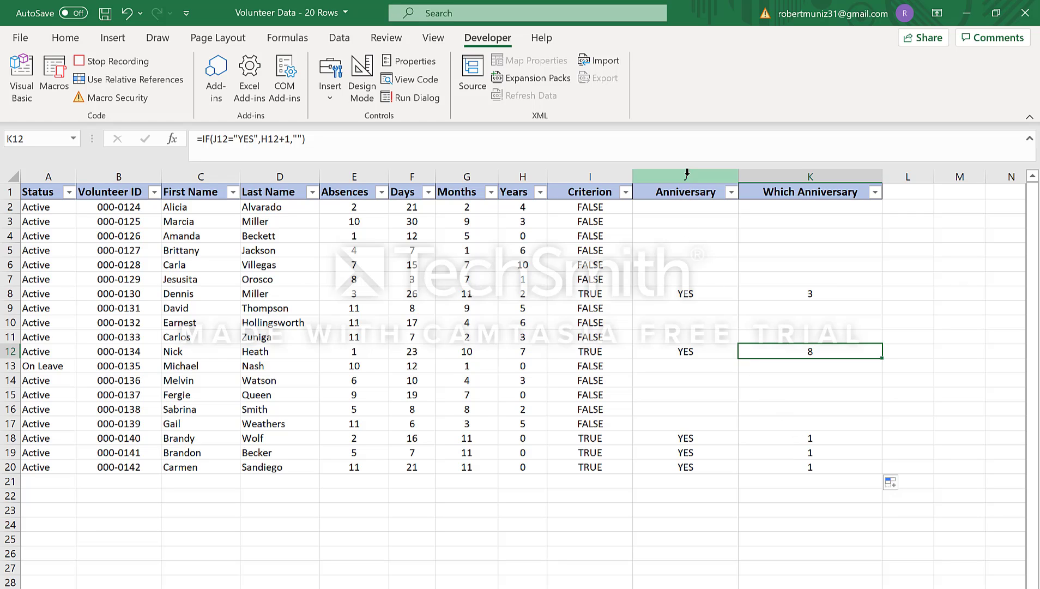
Step: Filter the Anniversary column to show only the rows containing YES
click(730, 192)
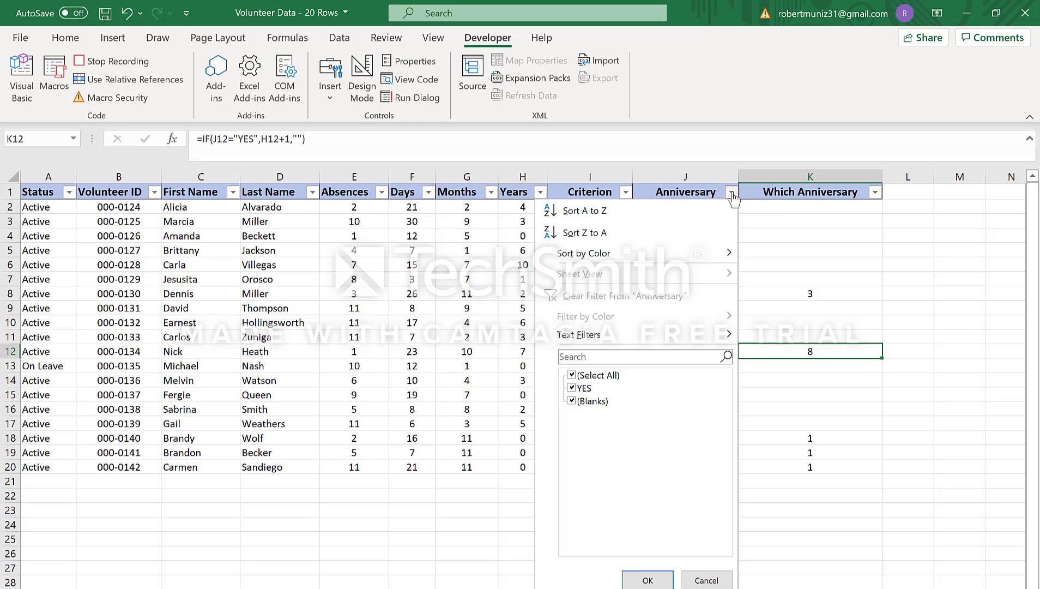
click(603, 355)
text(YES)
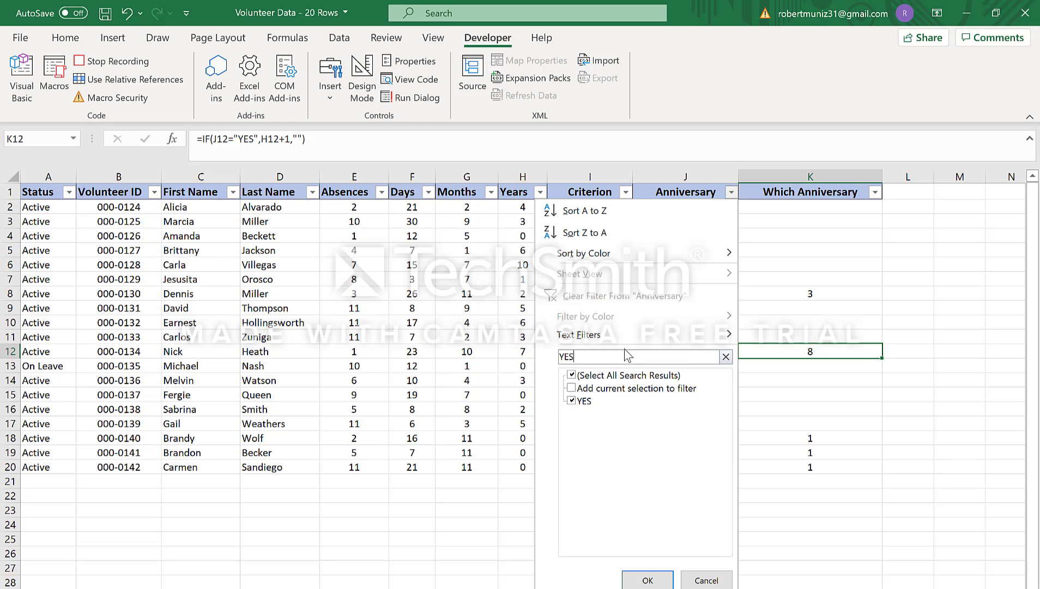
key(Return)
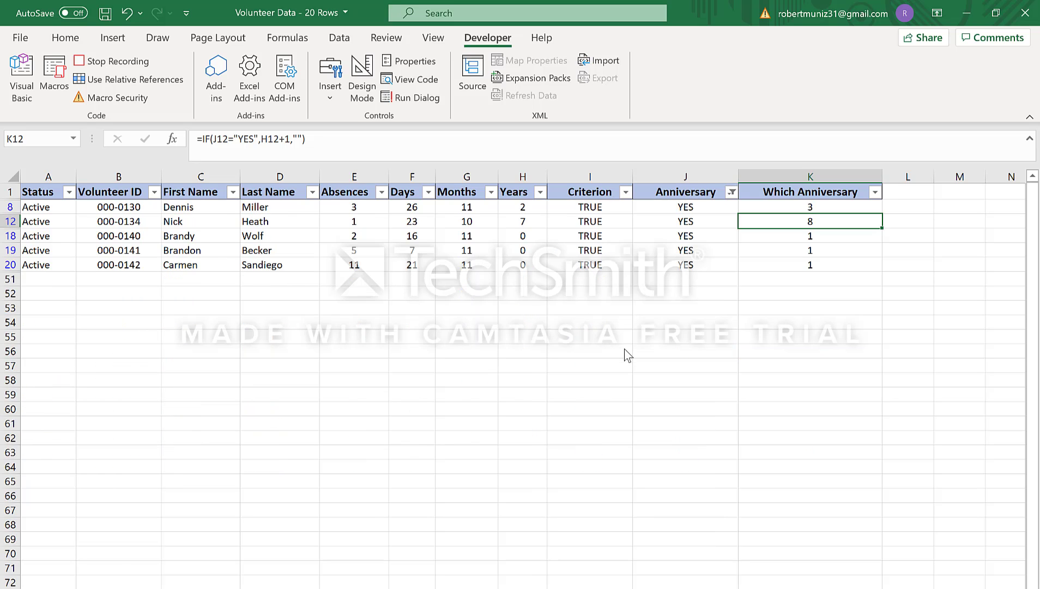